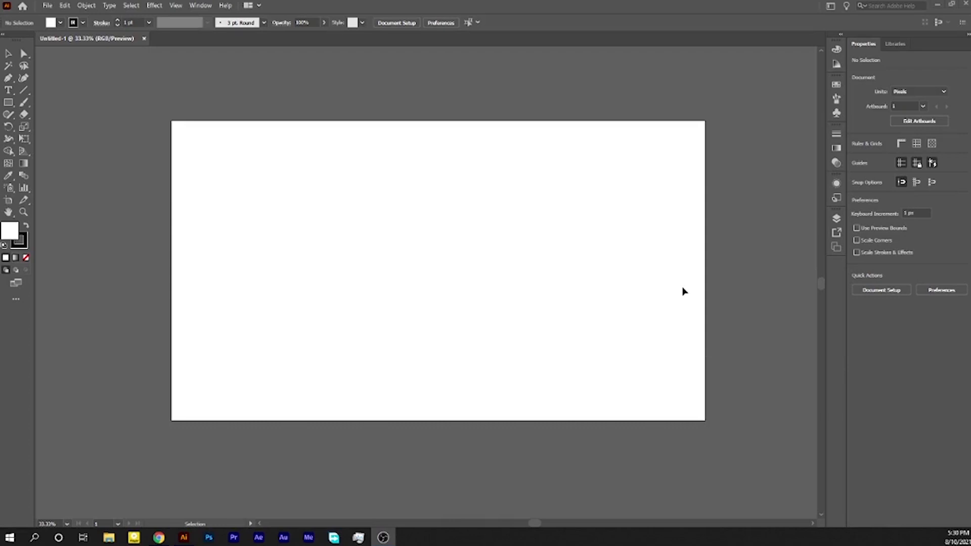
Step: Pan and scroll around the blank artboard to explore the view
key(space)
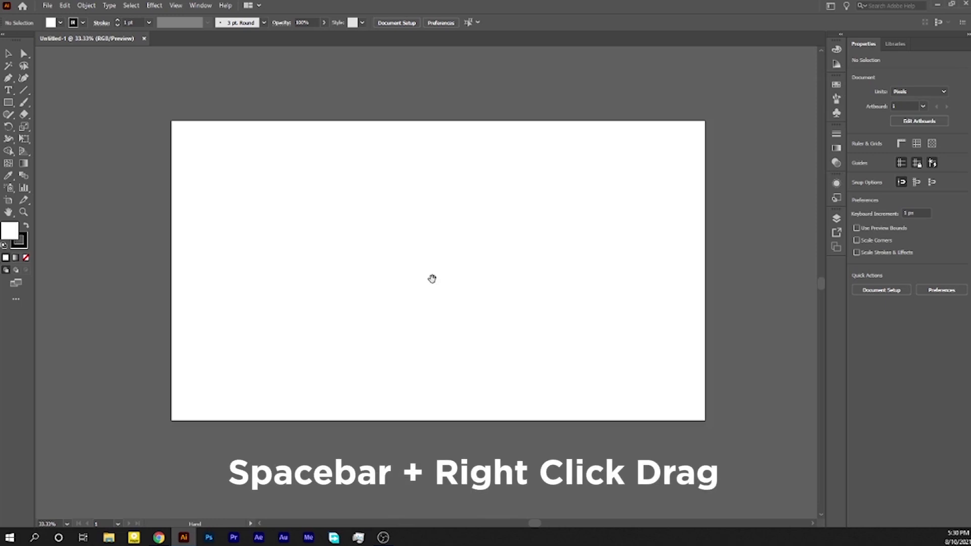
drag(431, 281, 458, 301)
scroll(457, 303, up, 2)
scroll(458, 302, down, 5)
scroll(457, 302, up, 2)
scroll(457, 303, up, 2)
scroll(458, 303, down, 3)
scroll(457, 302, up, 1)
scroll(457, 302, down, 1)
scroll(457, 303, left, 2)
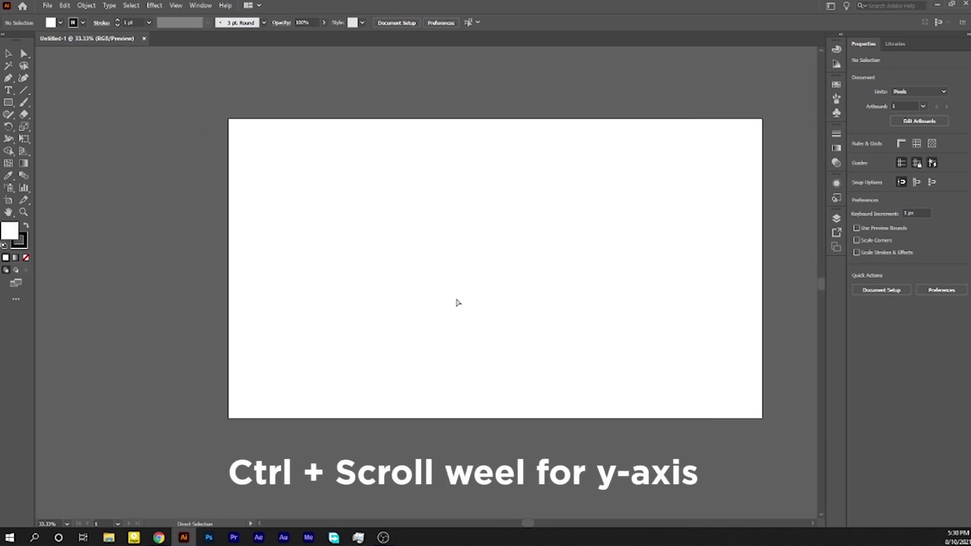
scroll(457, 302, right, 4)
scroll(457, 302, left, 4)
scroll(457, 302, right, 3)
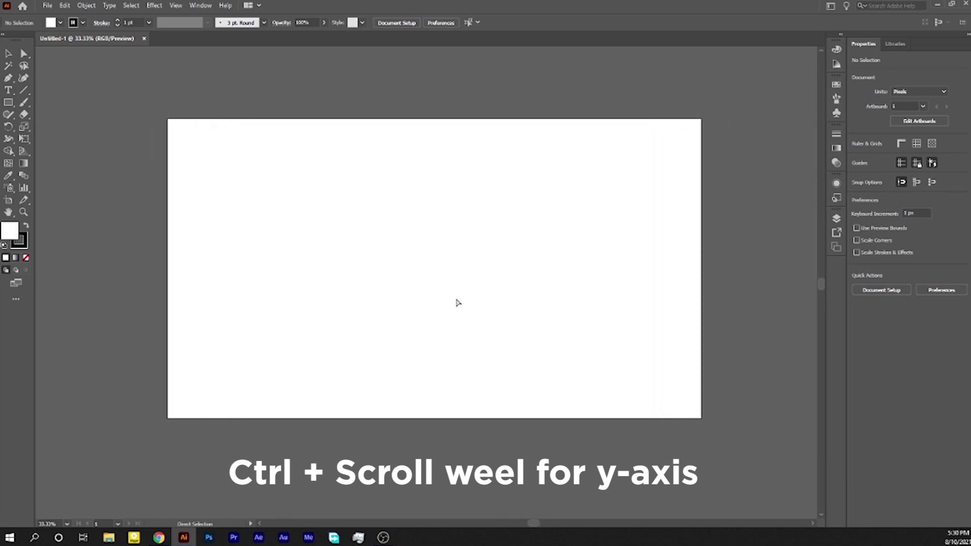
scroll(457, 303, left, 1)
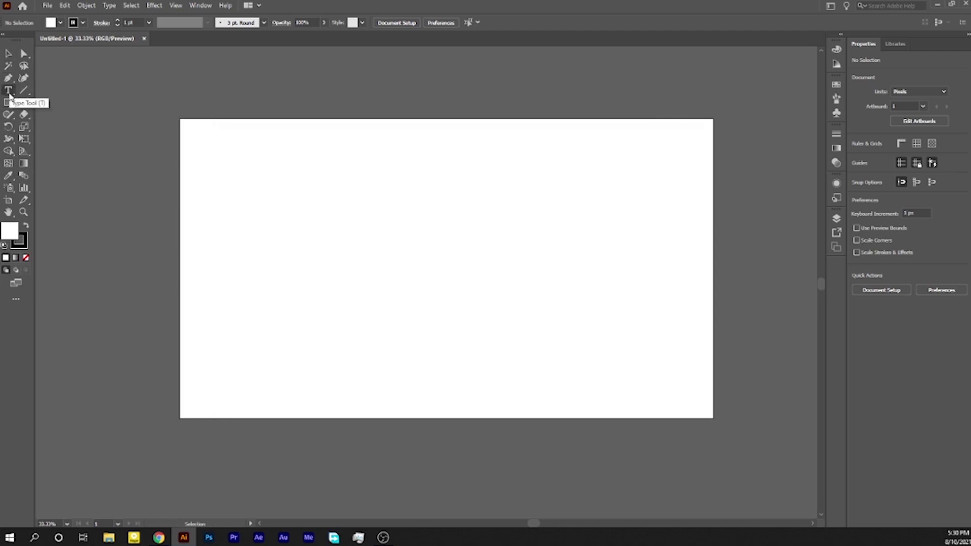
Step: Draw a rectangle near the top-left of the artboard and dismiss the floating toolbar
click(8, 103)
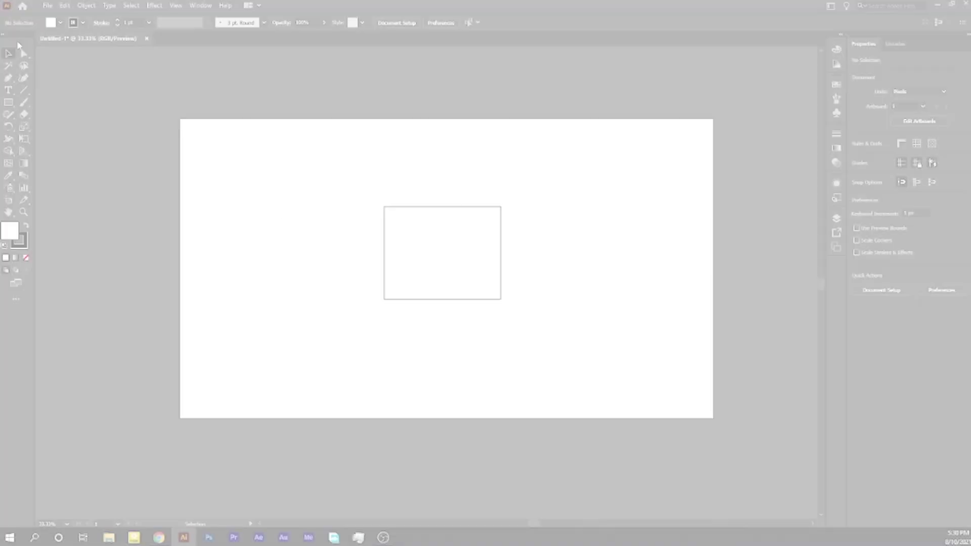
drag(18, 47, 172, 121)
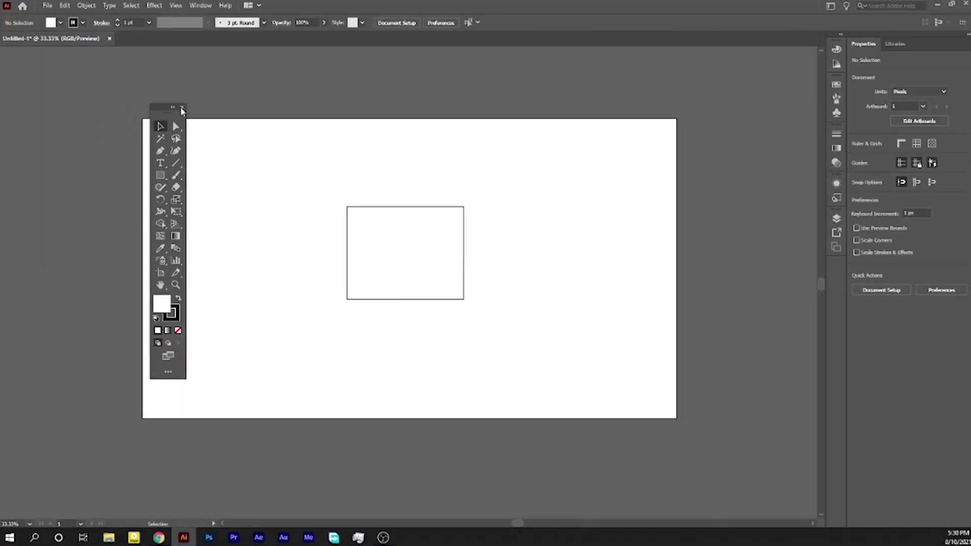
click(182, 108)
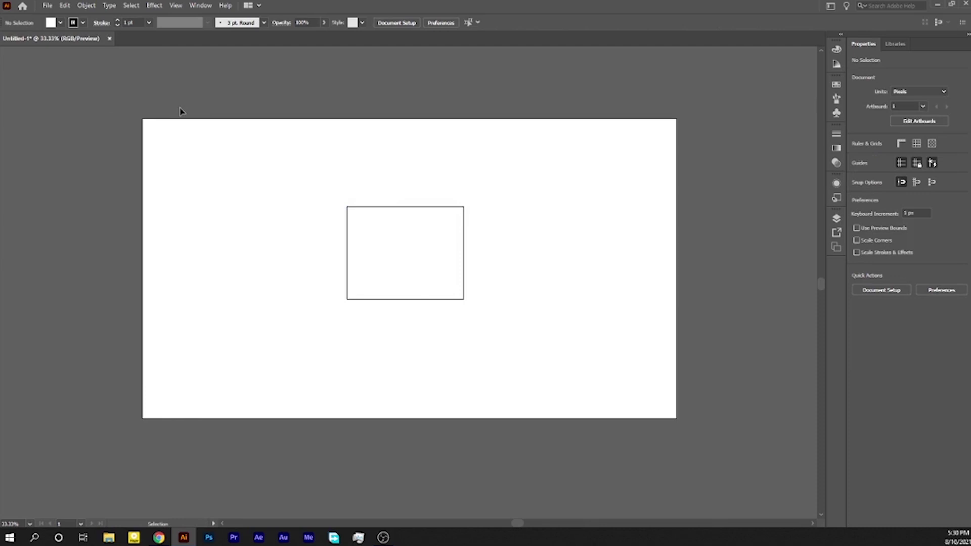
Step: Reset the workspace to Essentials Classic from Window > Workspace
click(198, 10)
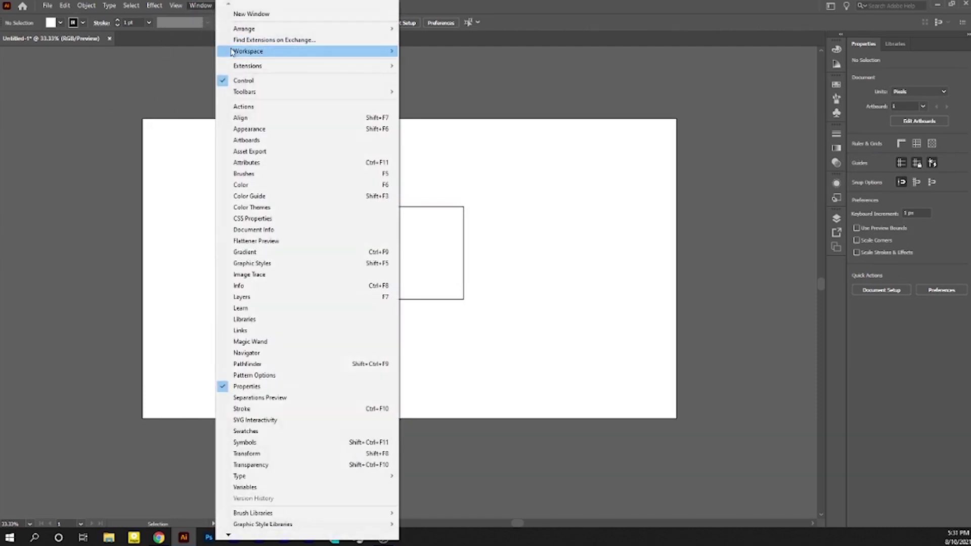
mouse_move(308, 57)
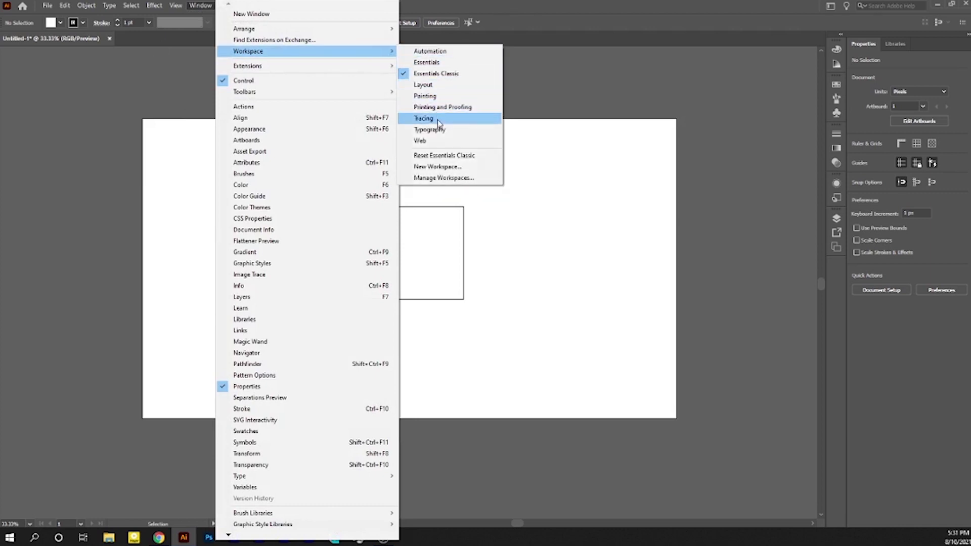
click(445, 155)
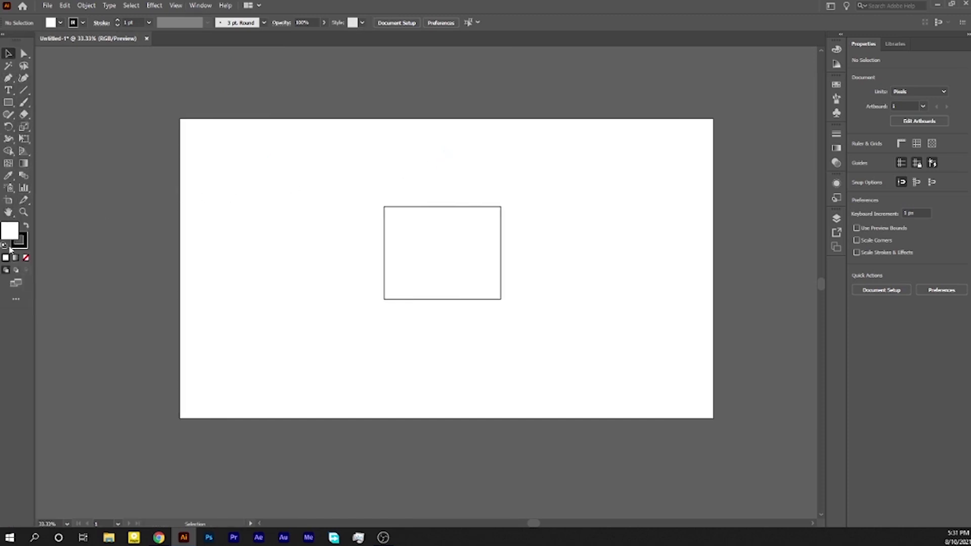
Step: Float the full Tools panel over the artboard and select the rectangle
click(16, 301)
drag(9, 44, 213, 144)
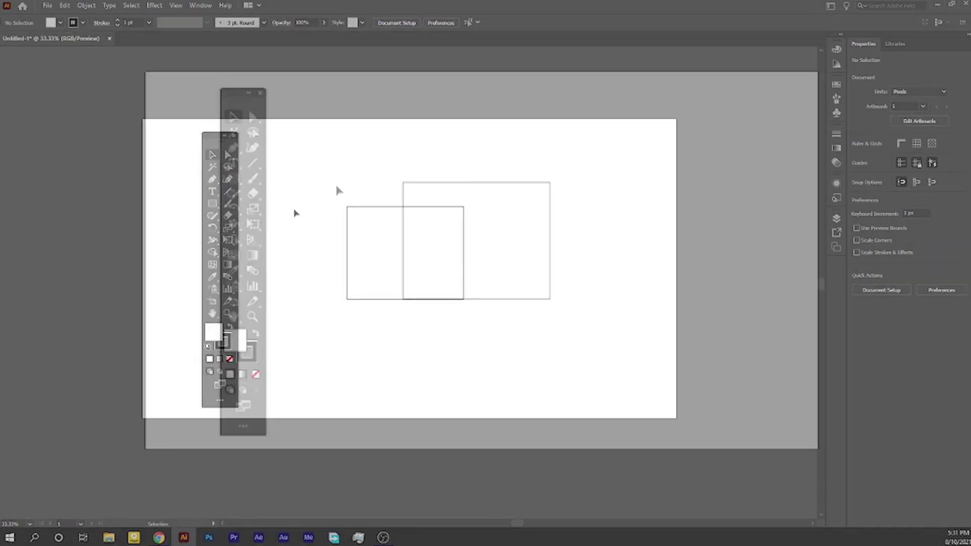
click(393, 222)
drag(384, 152, 594, 332)
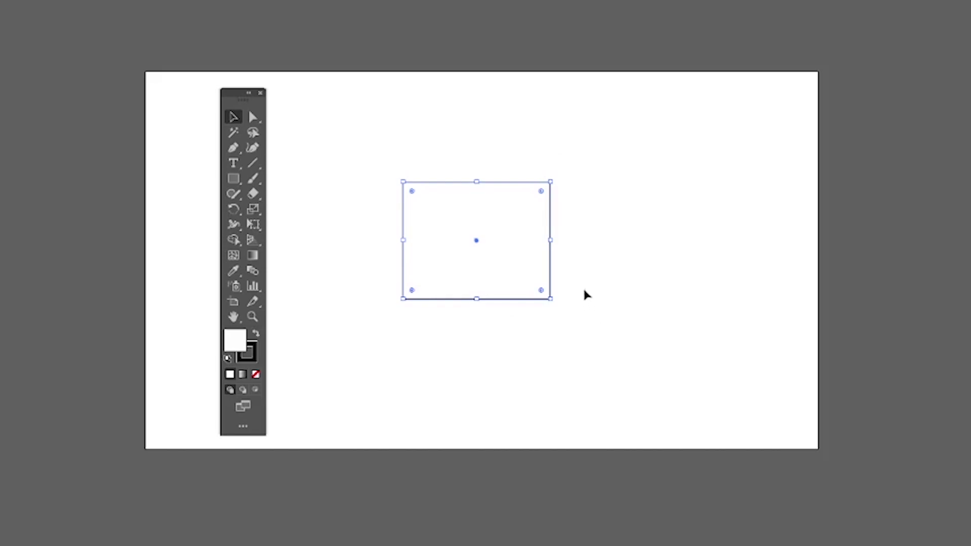
Step: Move, resize and rotate the rectangle, undo the rotation, then enlarge it from its corner
drag(487, 247, 500, 219)
mouse_move(567, 155)
mouse_down()
mouse_move(624, 93)
mouse_move(539, 158)
mouse_move(613, 118)
mouse_move(581, 134)
mouse_move(546, 177)
mouse_move(561, 161)
mouse_up()
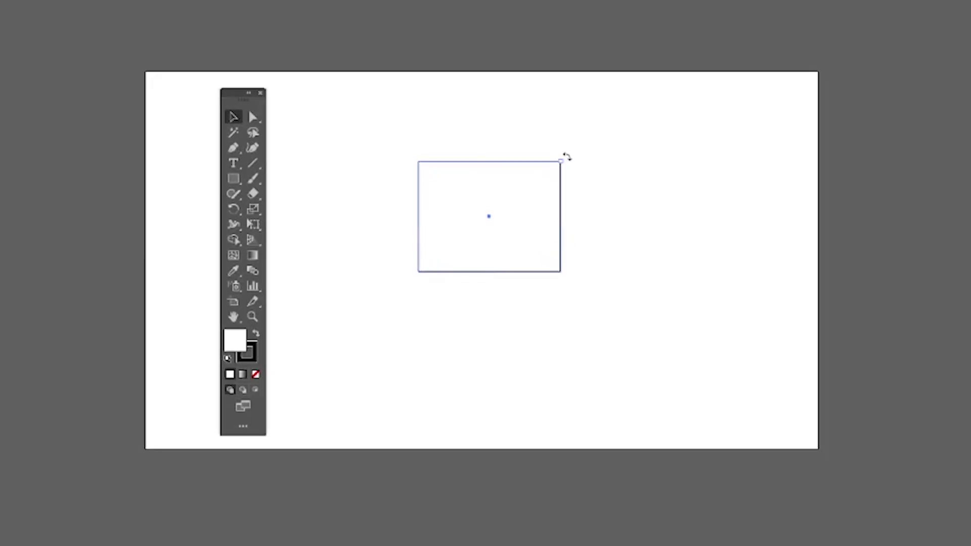
drag(566, 156, 551, 235)
key(ctrl+z)
drag(561, 161, 429, 254)
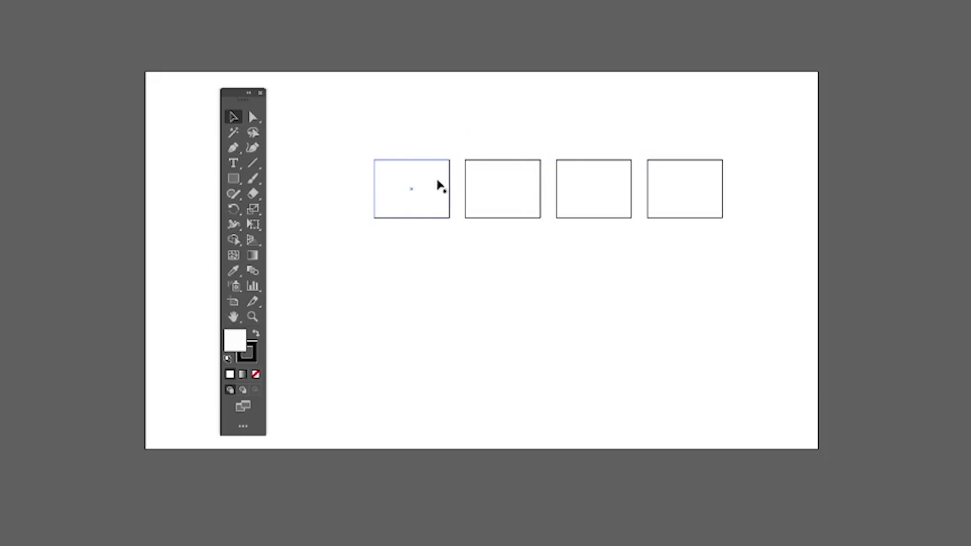
Step: Select and deselect the rectangle copies, then copy the first rectangle straight downward
click(418, 190)
click(440, 129)
drag(377, 130, 726, 250)
click(760, 211)
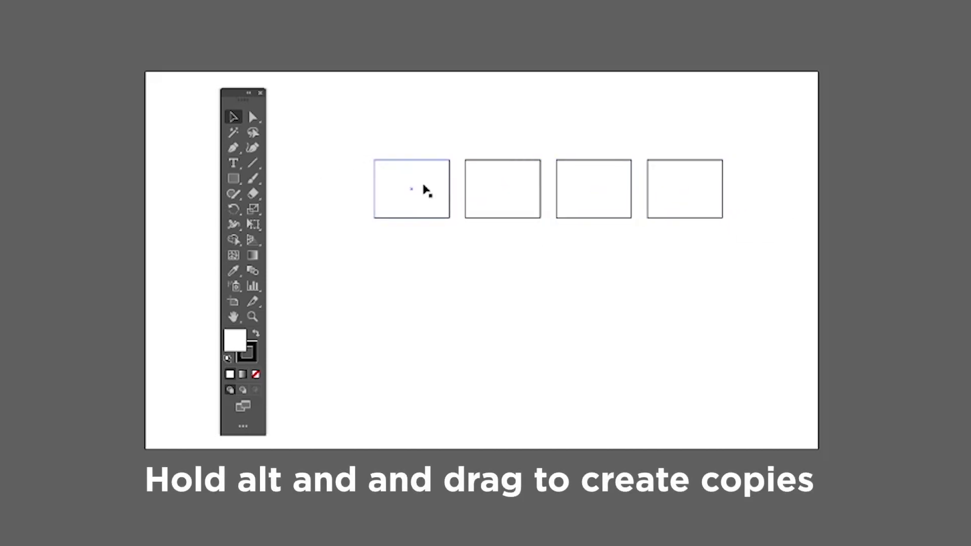
drag(424, 202, 512, 273)
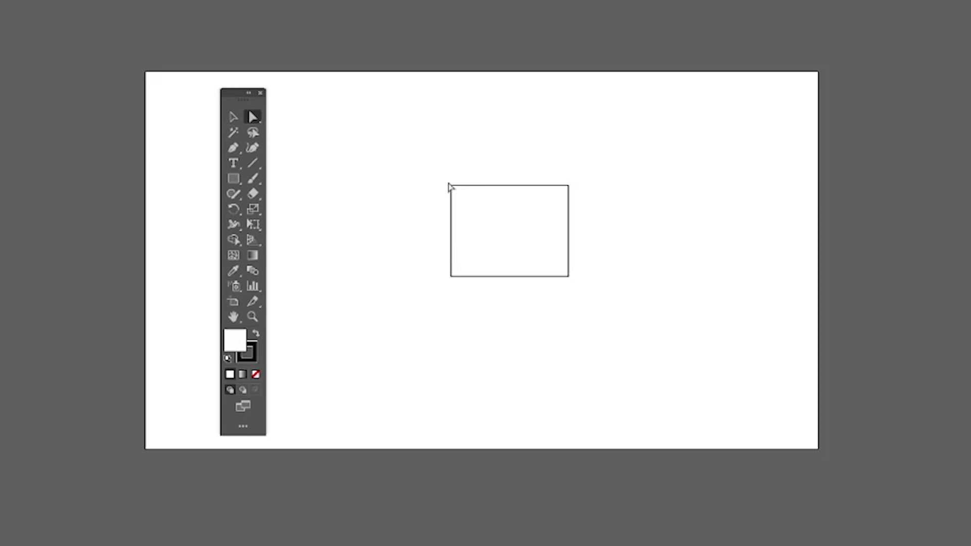
Step: Drag the rectangle's top-left corner up-left and its top-right corner down-left
drag(451, 186, 454, 190)
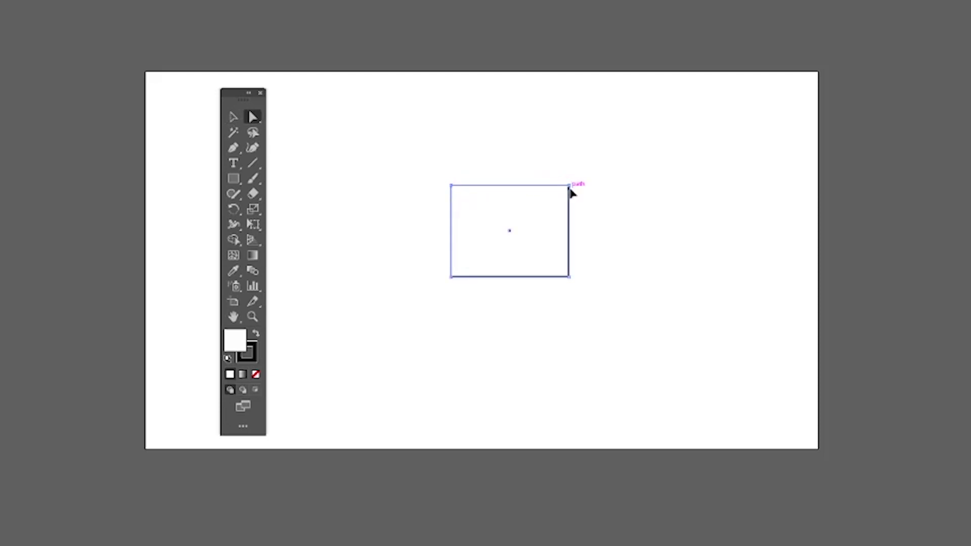
click(569, 277)
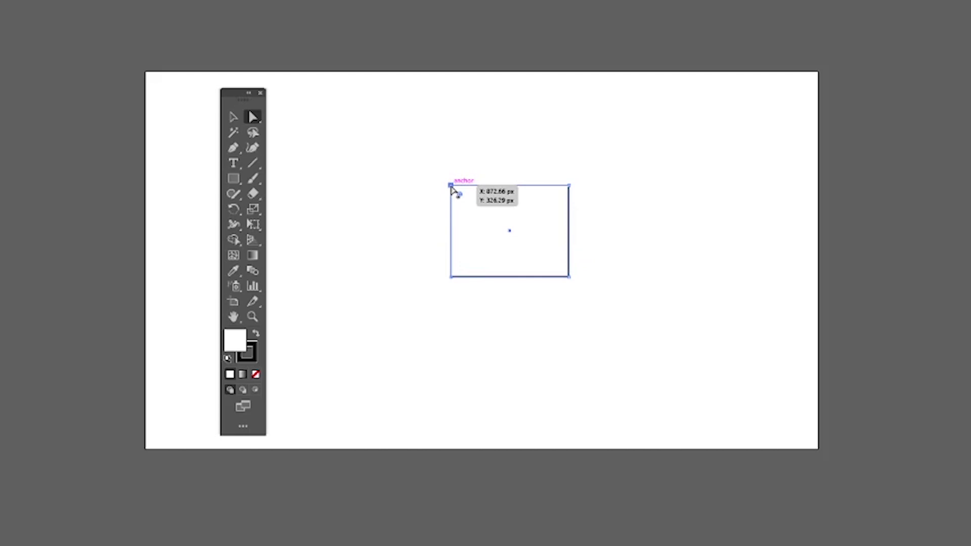
drag(451, 187, 415, 136)
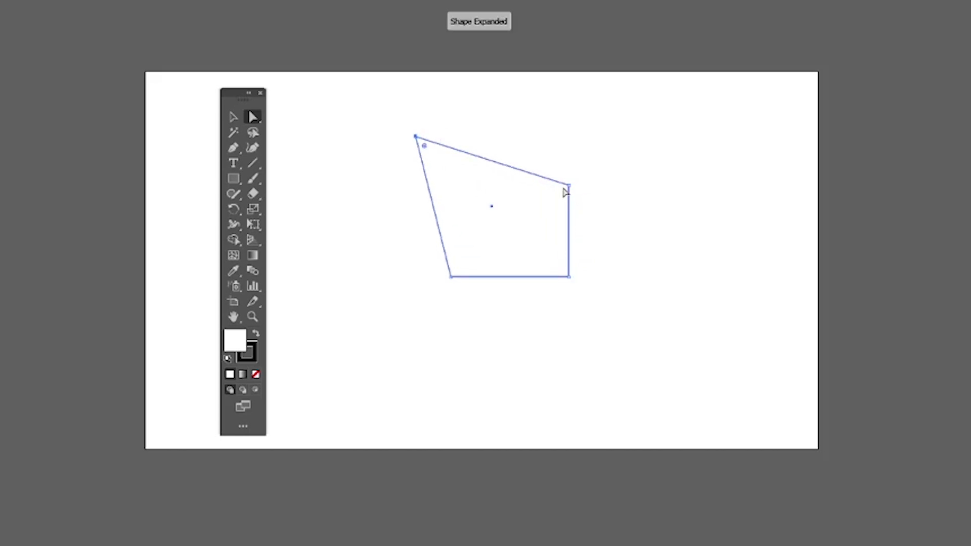
drag(569, 185, 540, 210)
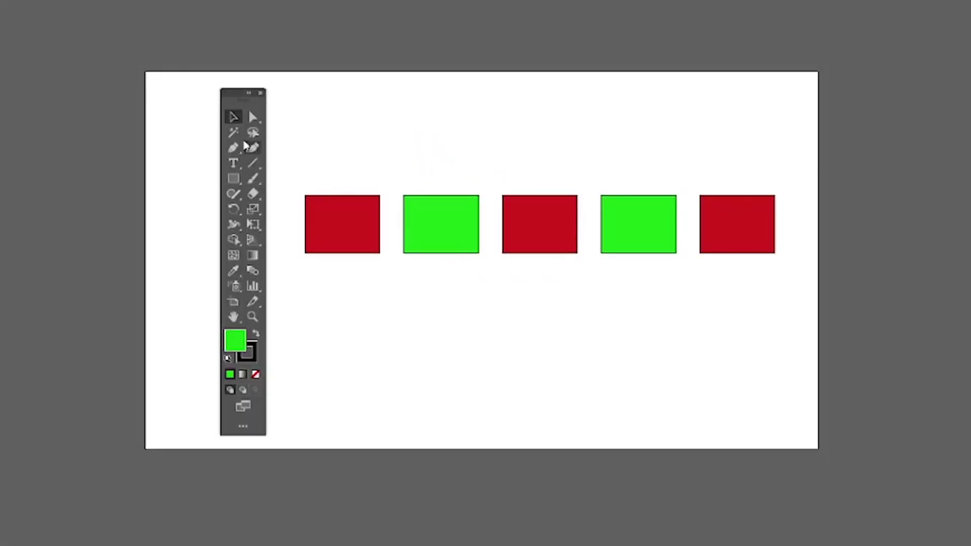
Step: Select the three red squares by colour with Magic Wand, then deselect them
click(233, 134)
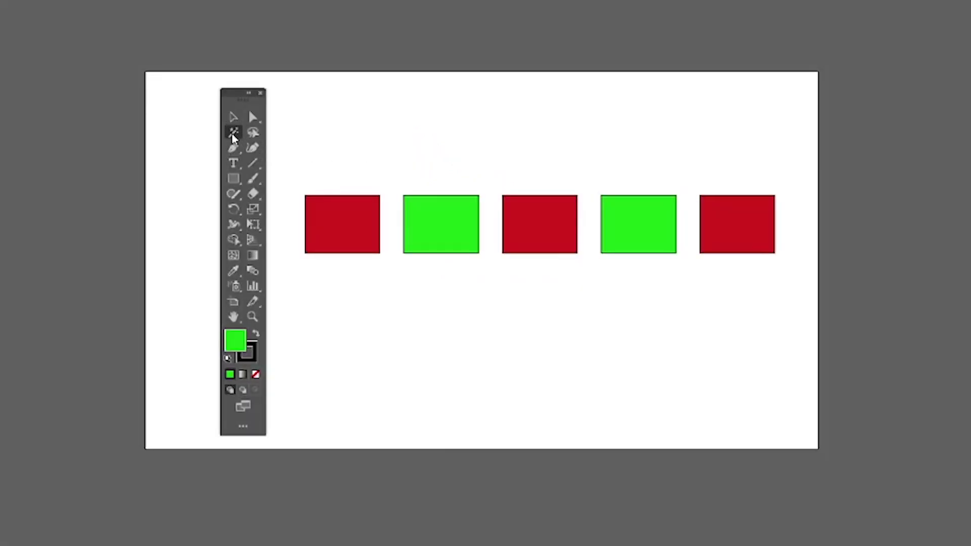
click(346, 225)
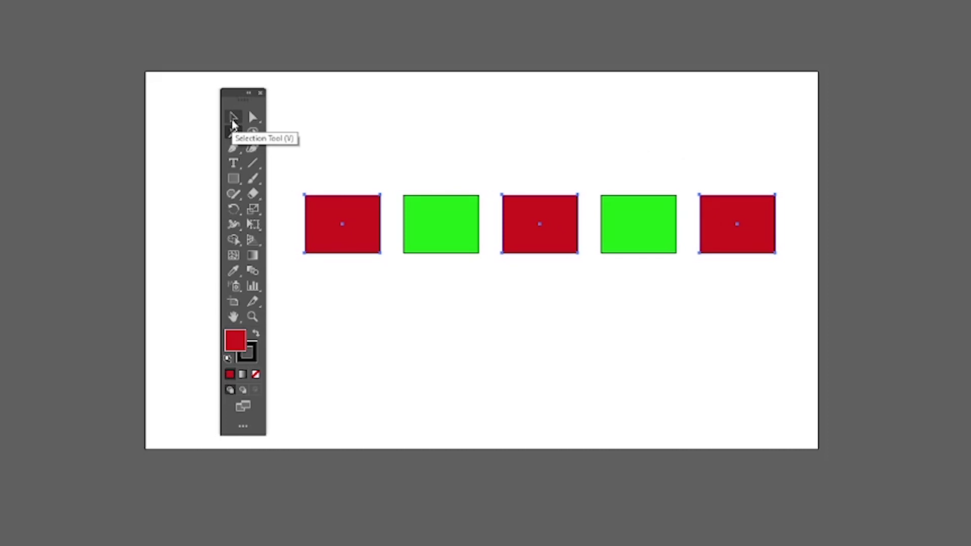
click(232, 120)
click(378, 151)
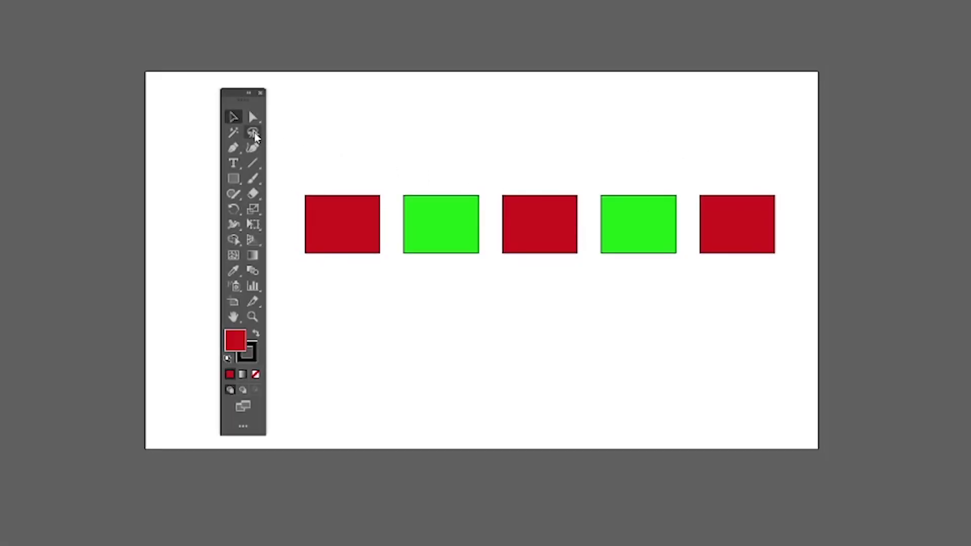
Step: Loop around all five squares with the Lasso to select them together
click(254, 134)
mouse_move(295, 177)
mouse_down()
mouse_move(738, 183)
mouse_move(800, 197)
mouse_move(789, 211)
mouse_move(654, 226)
mouse_move(392, 218)
mouse_up()
mouse_move(329, 211)
mouse_down()
mouse_move(282, 204)
mouse_move(280, 180)
mouse_move(299, 177)
mouse_up()
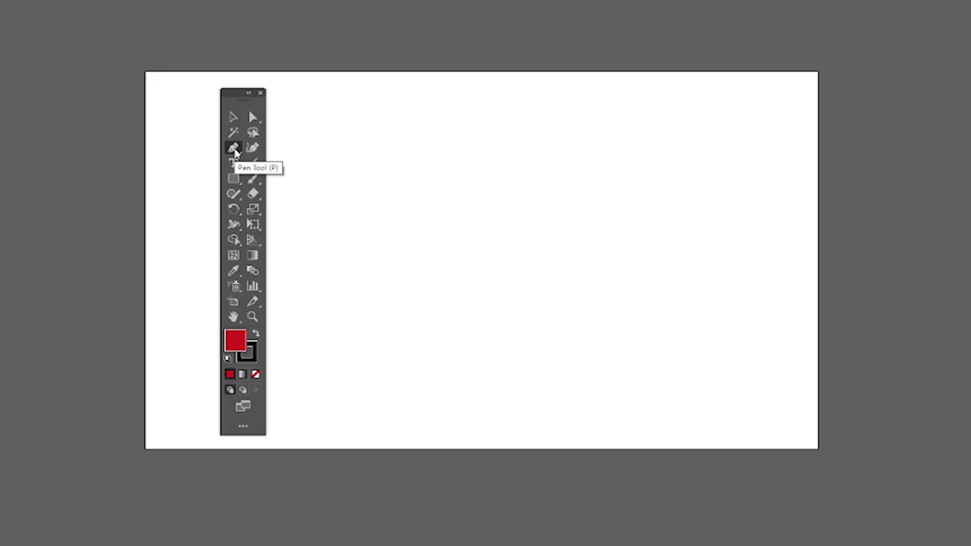
Step: Draw a two-anchor curved path with the Pen, dragging the second anchor to bend it
click(235, 150)
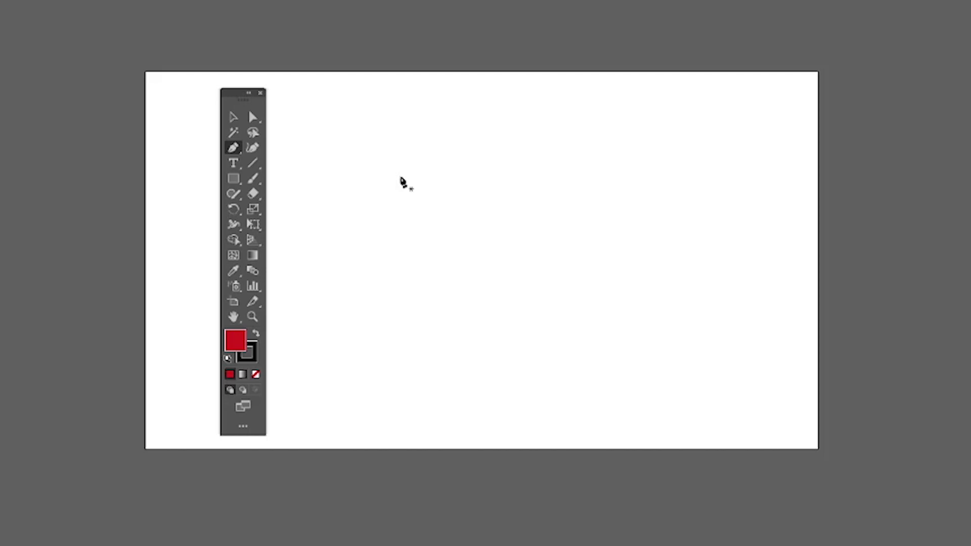
click(400, 176)
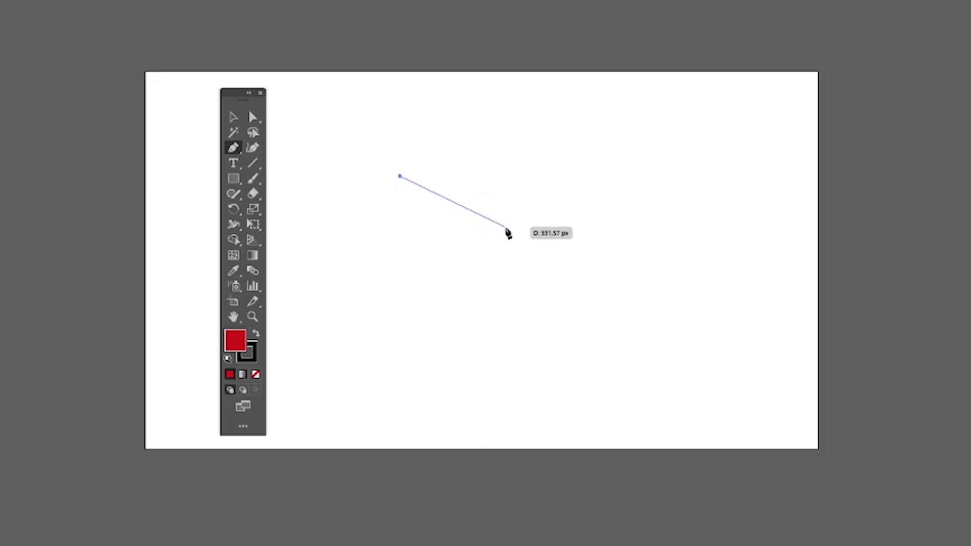
drag(511, 233, 538, 329)
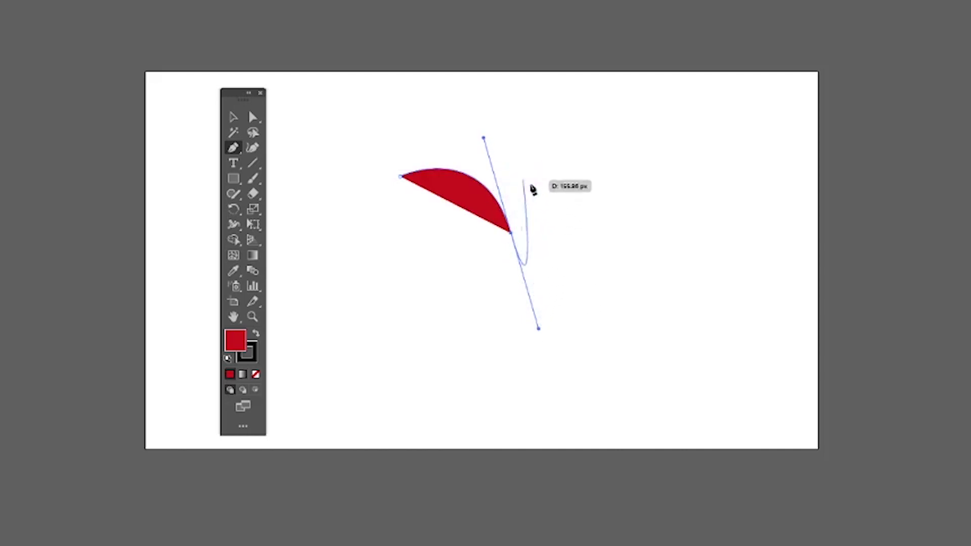
Step: Swing the curve's direction handle near vertical to reshape the arc
click(253, 118)
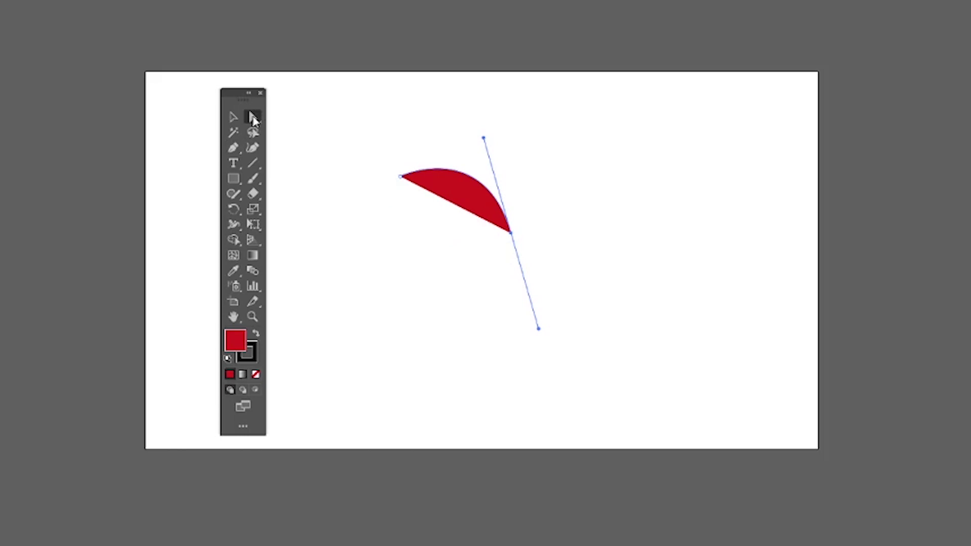
drag(484, 138, 500, 120)
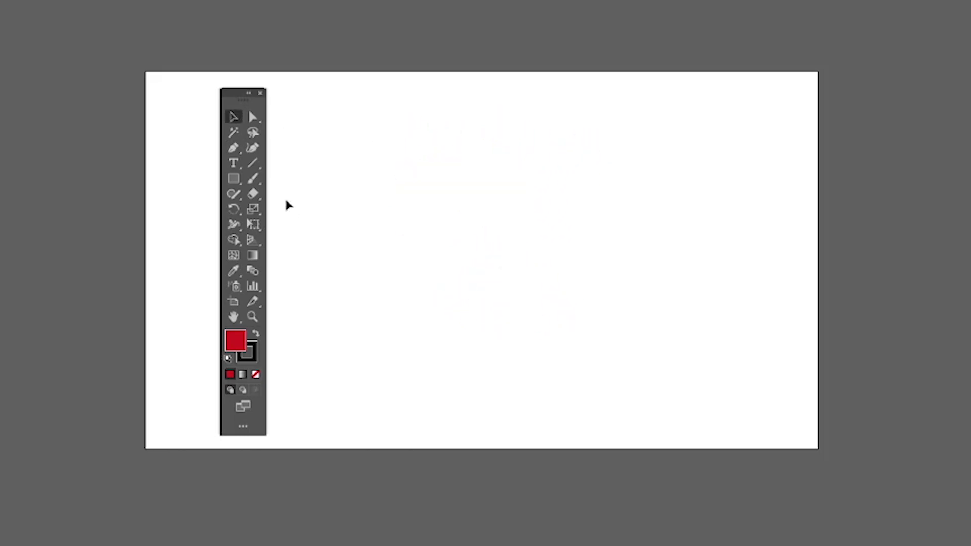
key(p)
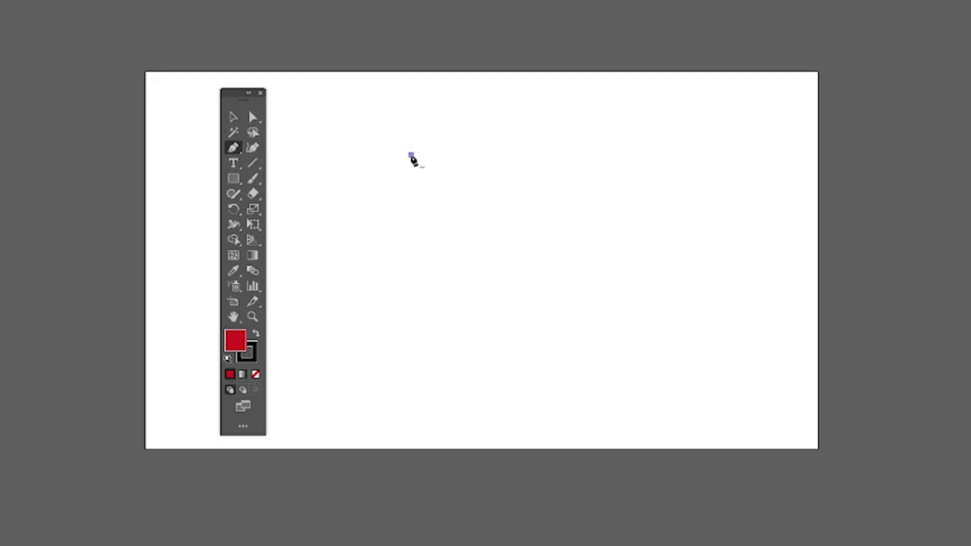
Step: Make the last anchor a sharp corner and move the bottom anchor down-right
drag(512, 239, 527, 337)
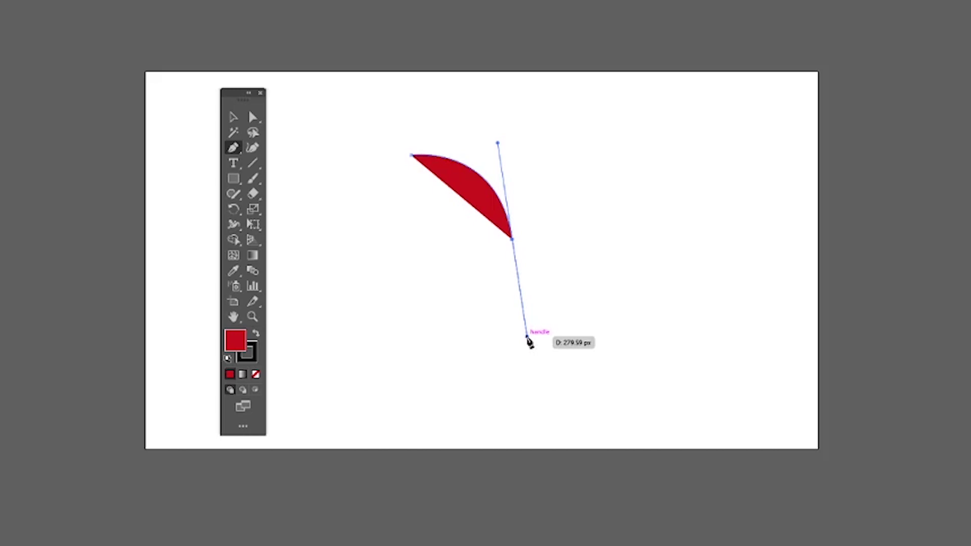
click(512, 239)
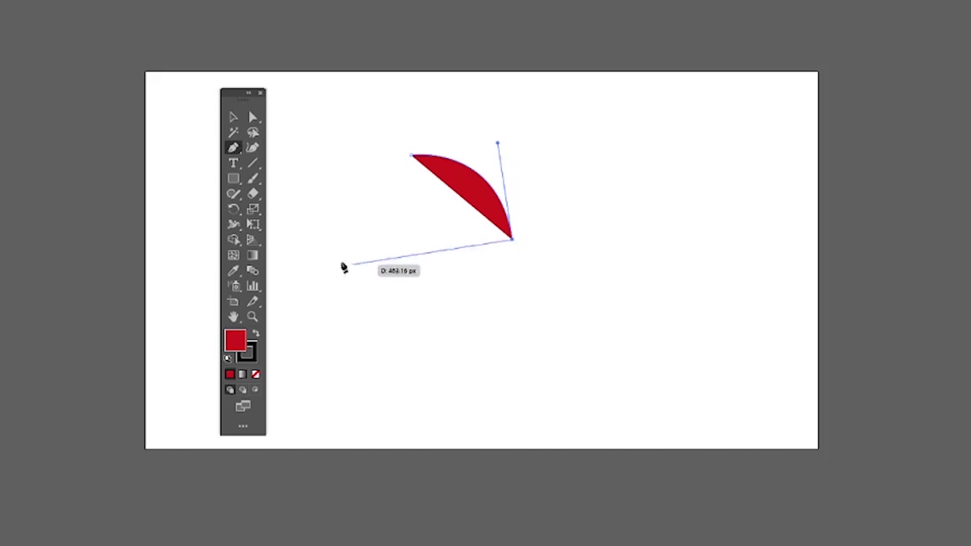
click(253, 117)
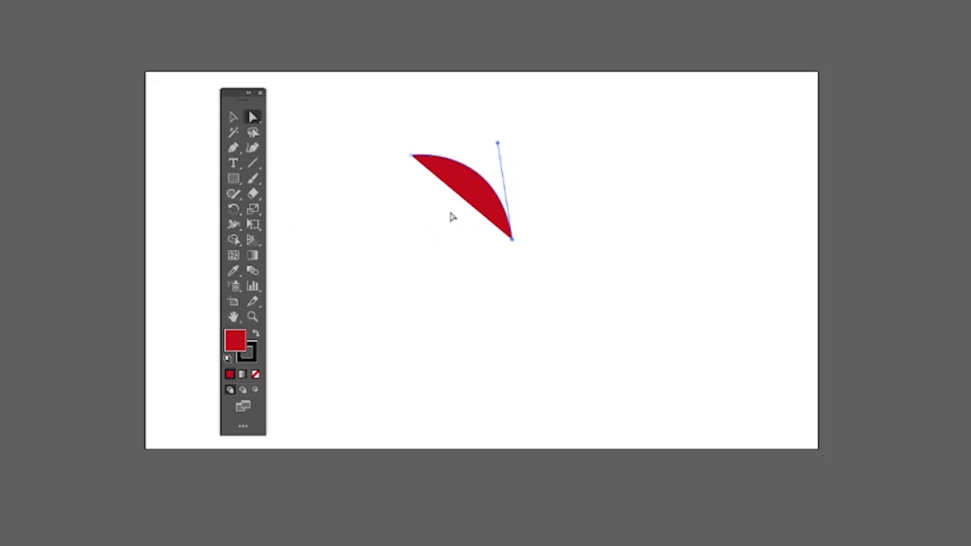
click(512, 239)
drag(513, 241, 542, 263)
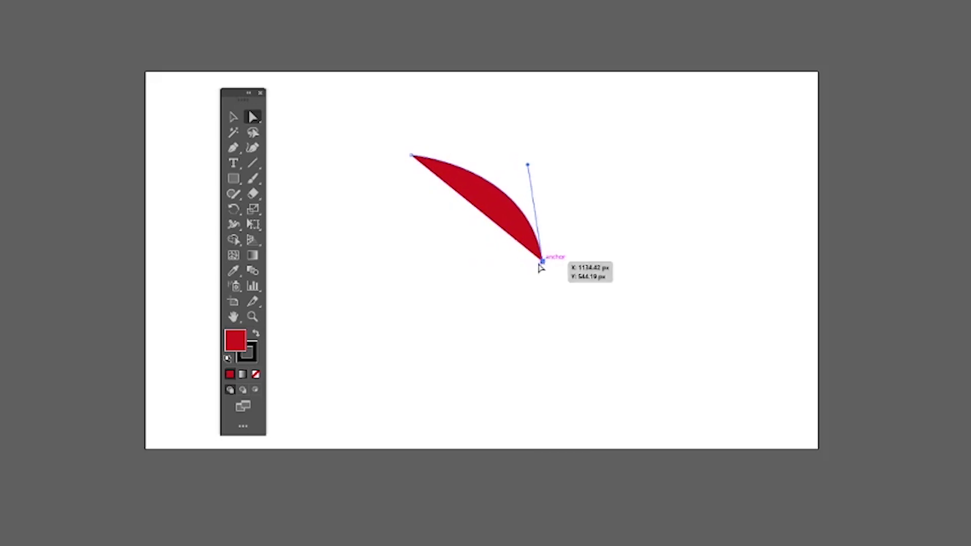
Step: Add a point below the shape and close the red wedge at its starting anchor
click(235, 150)
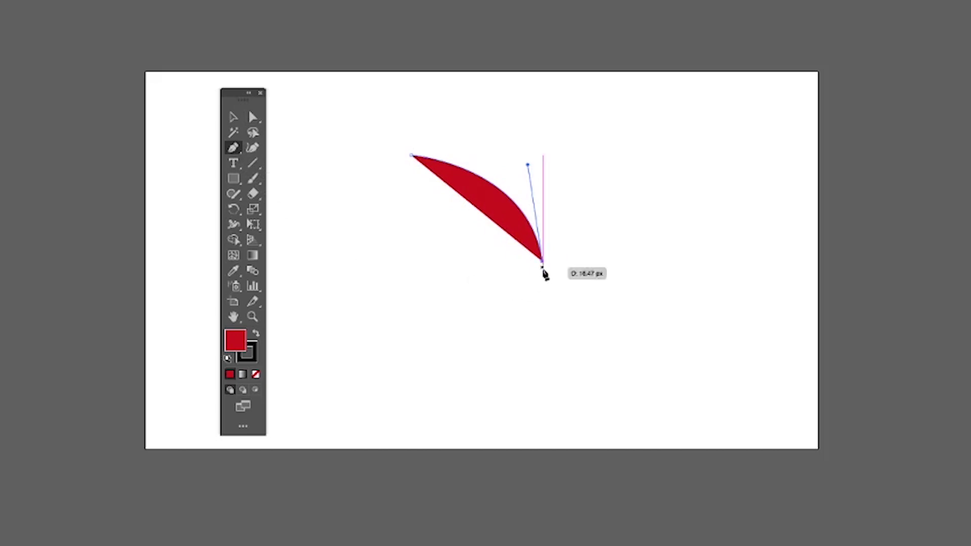
click(490, 317)
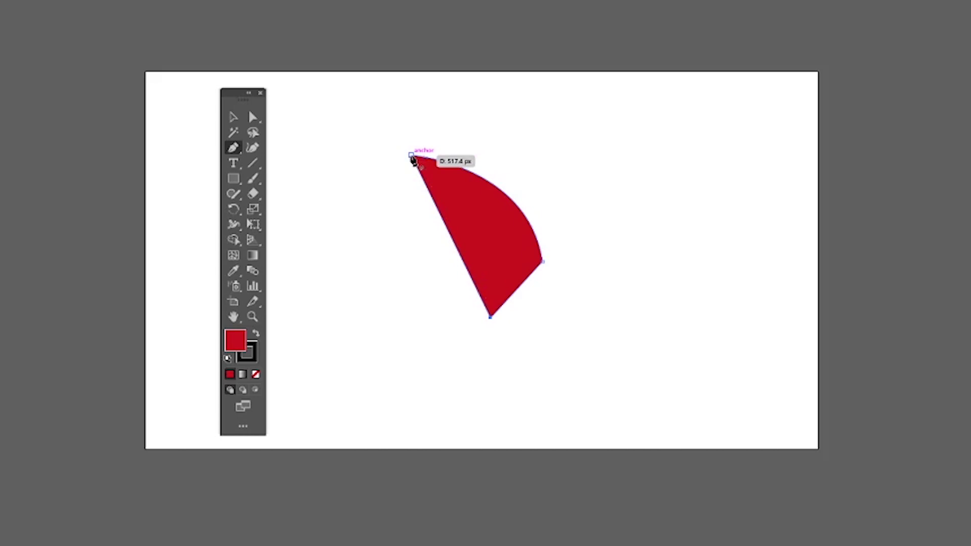
click(412, 156)
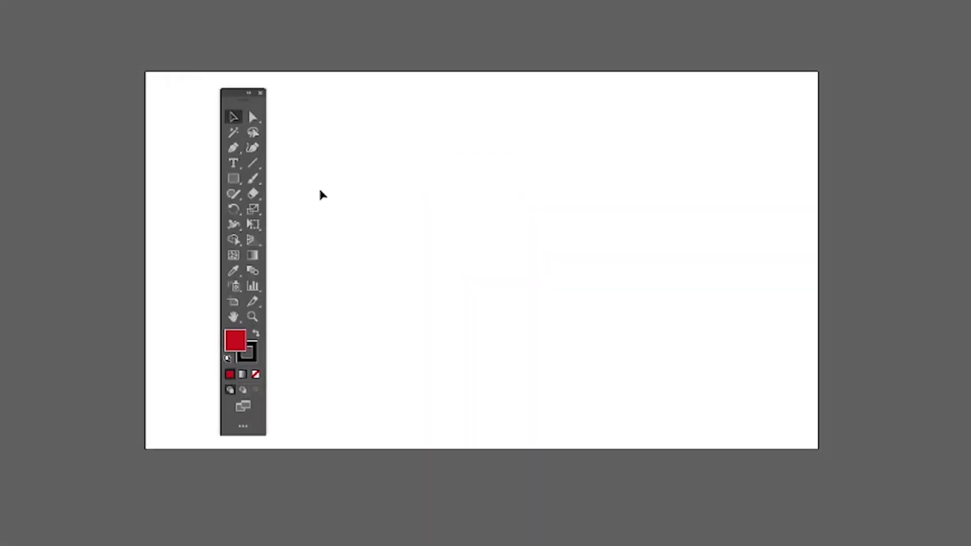
click(252, 147)
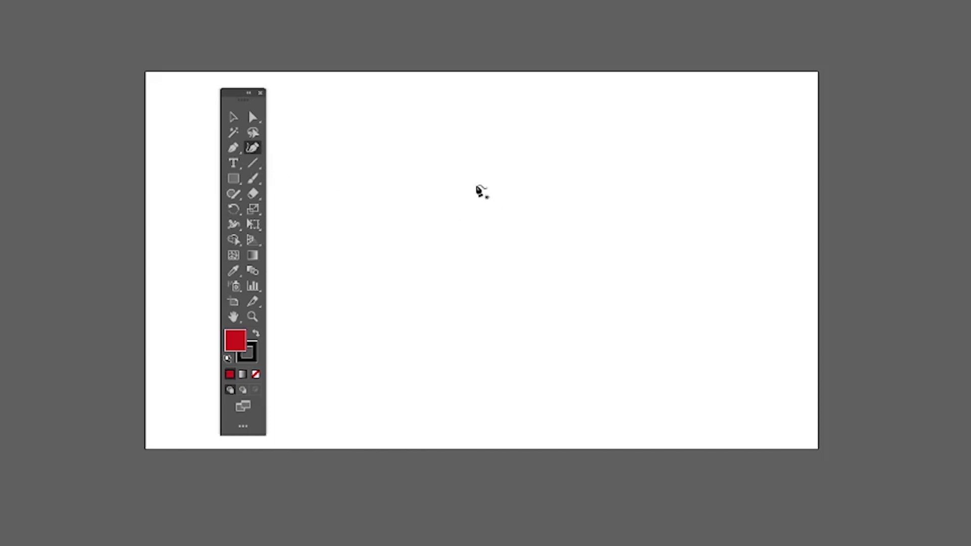
Step: Click five curvature points around a teardrop outline and close it at the first point
click(475, 184)
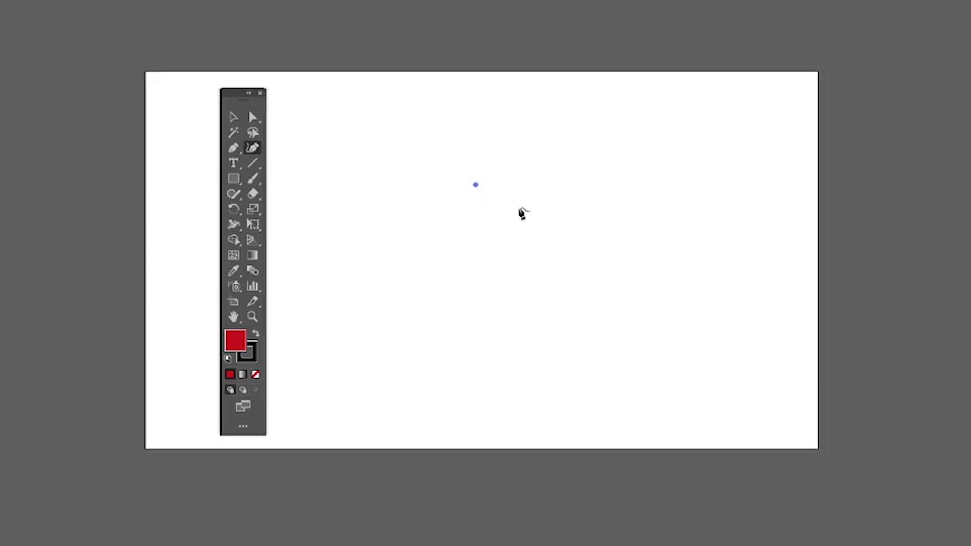
click(631, 256)
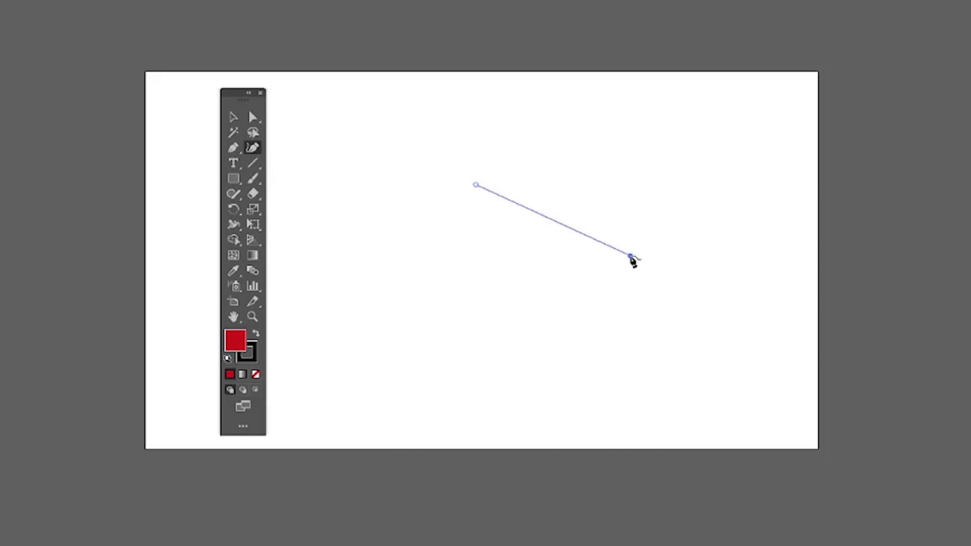
click(623, 342)
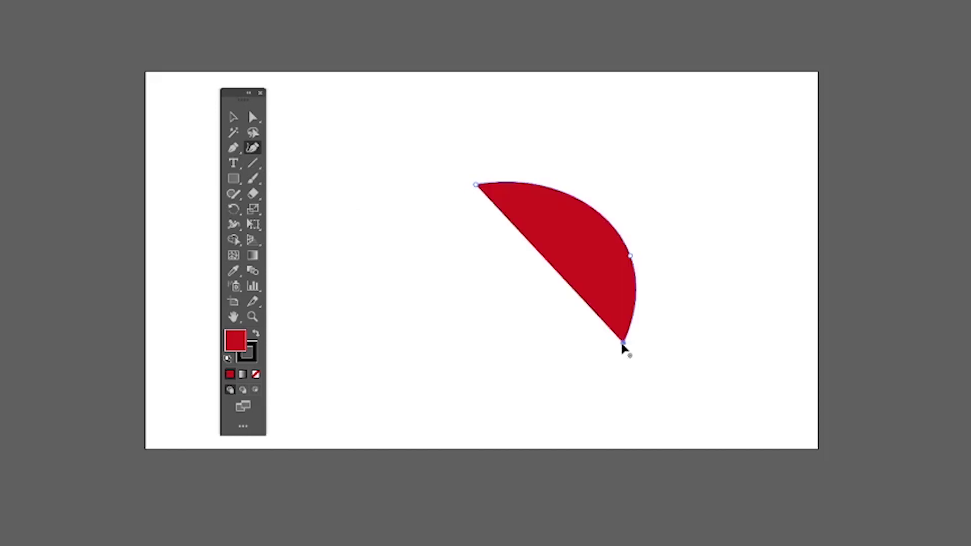
click(540, 350)
click(461, 281)
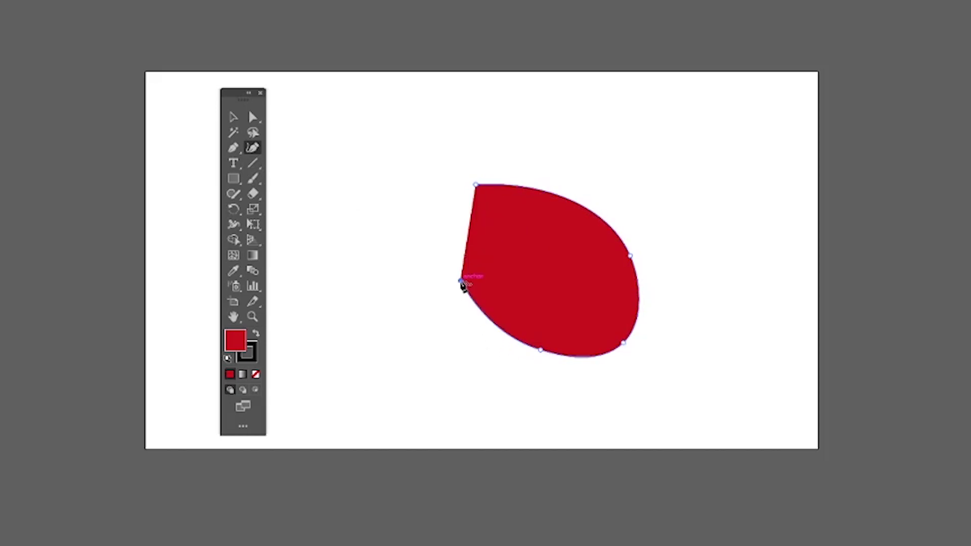
click(475, 185)
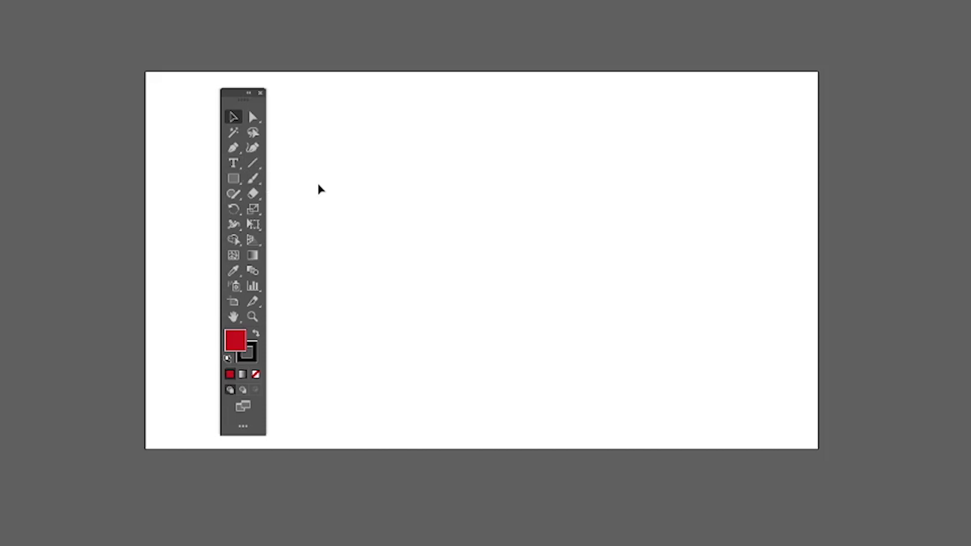
Step: Place Lorem ipsum point text on the artboard with the Type Tool and select it
click(234, 165)
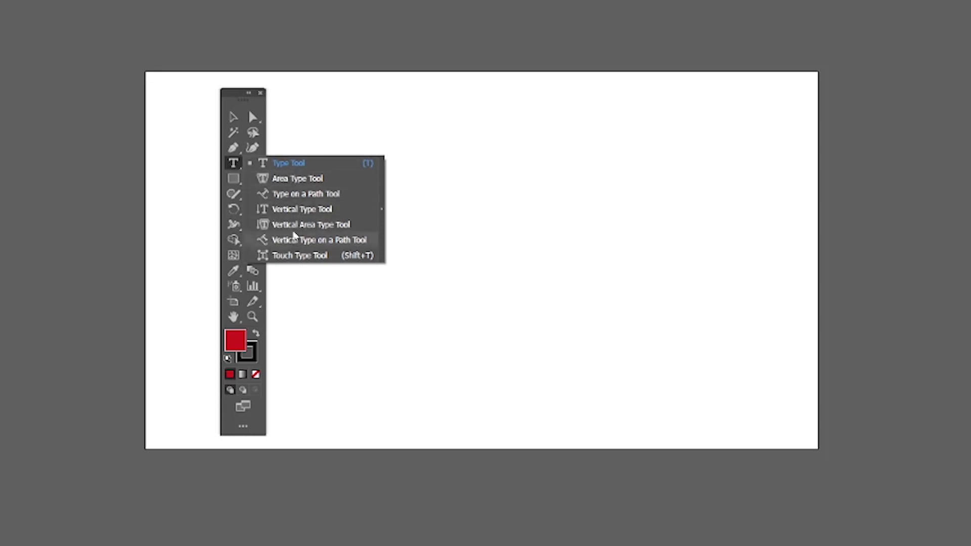
click(296, 168)
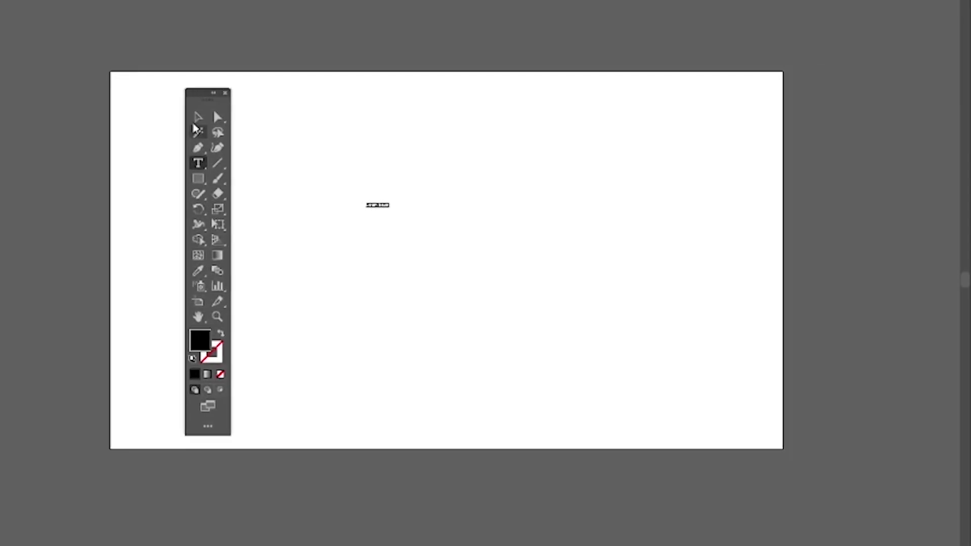
click(198, 118)
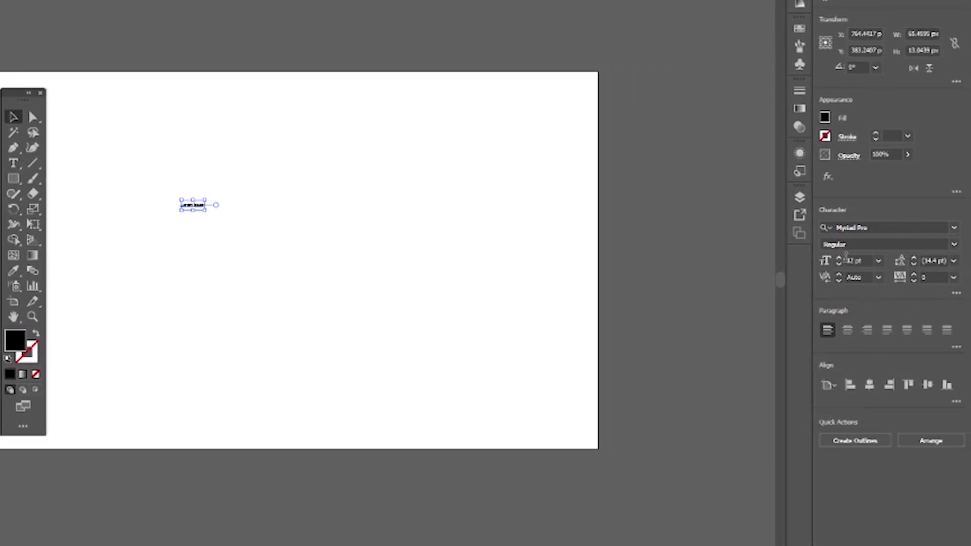
Step: Browse the font, size and tracking lists, keeping Myriad Pro Regular at 12 pt
click(954, 228)
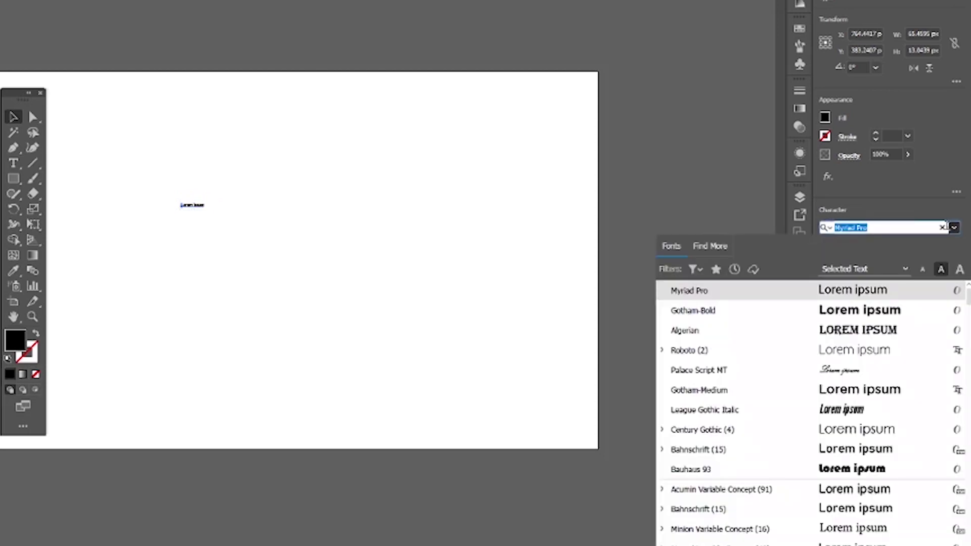
click(883, 209)
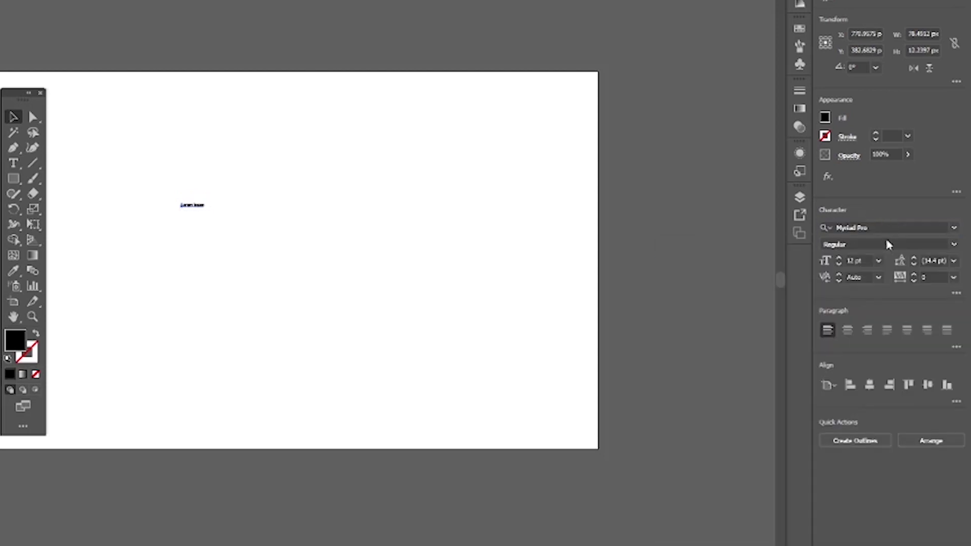
click(878, 261)
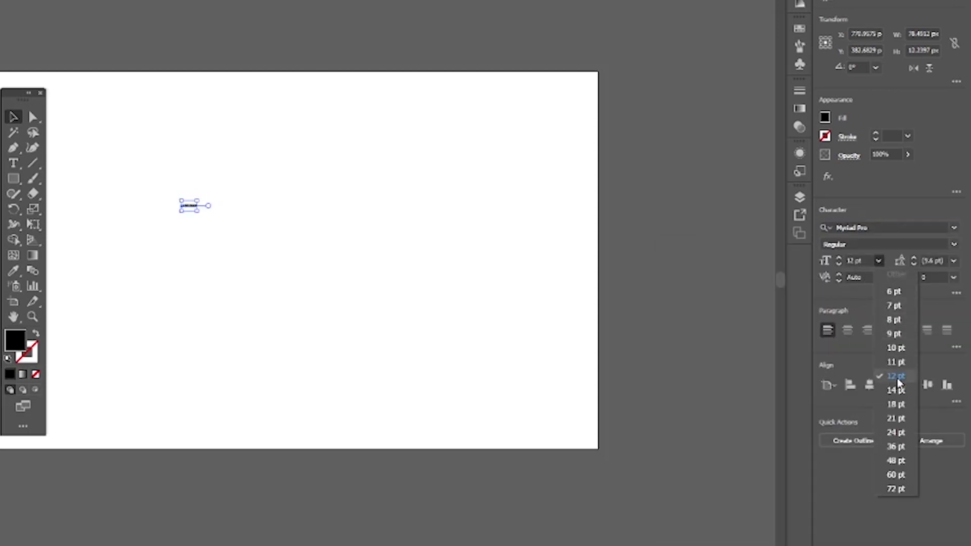
click(900, 208)
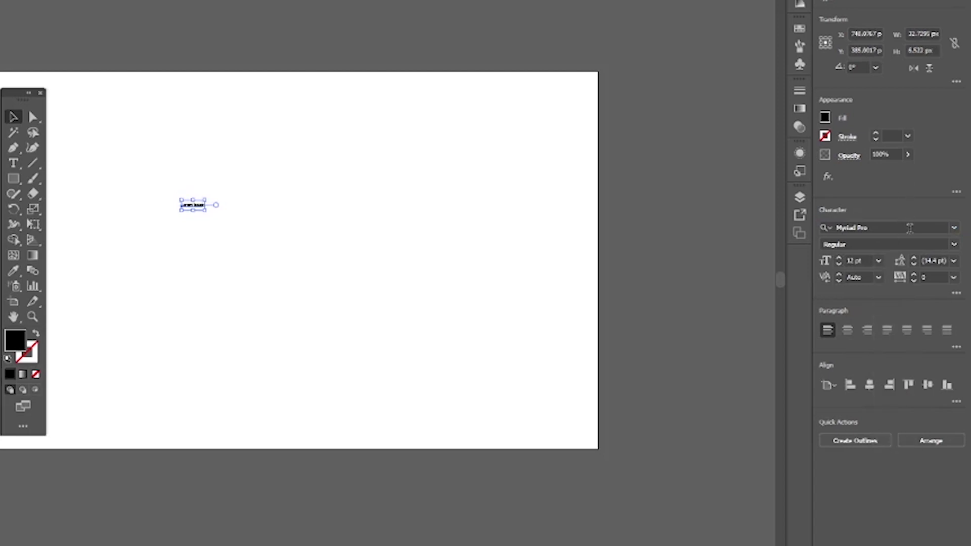
click(953, 281)
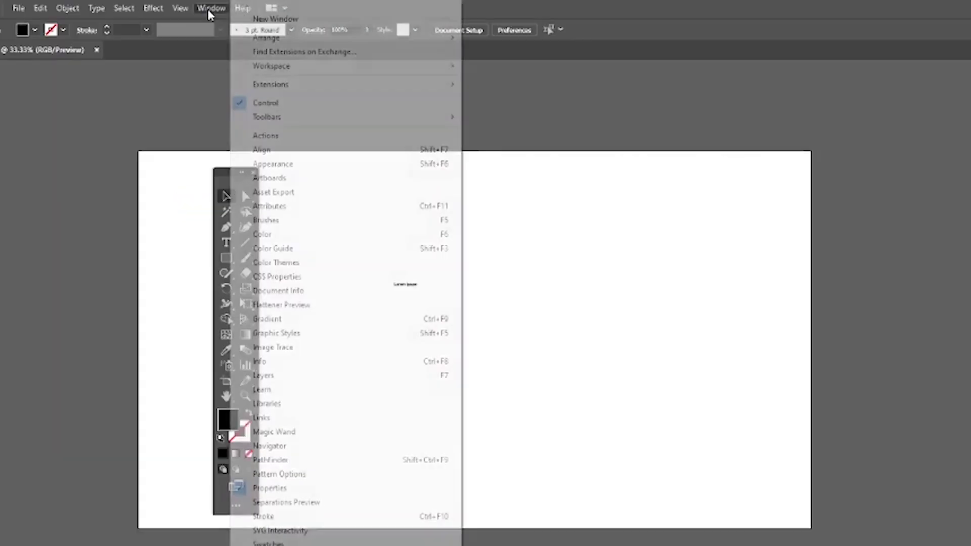
Step: Open the Character panel and drag it over the artboard's right side
mouse_move(428, 545)
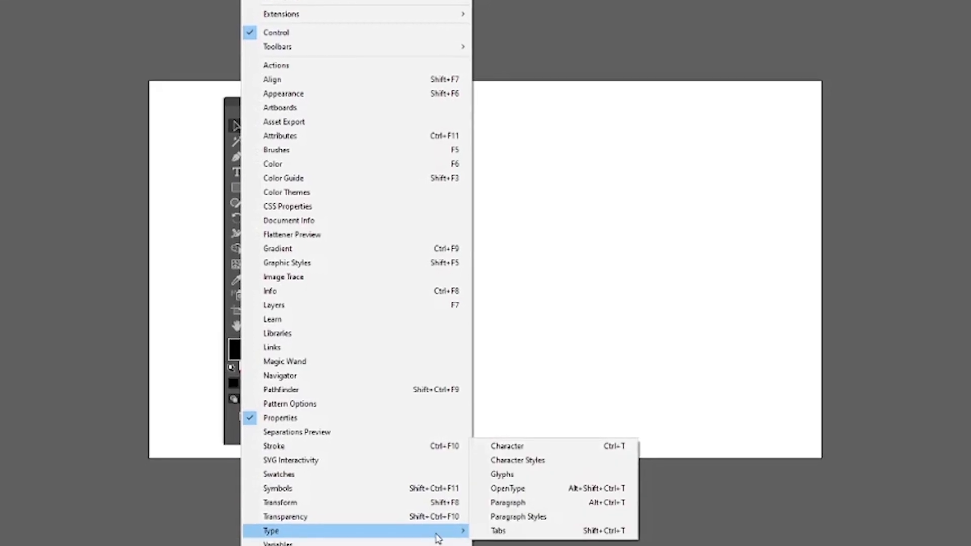
click(536, 448)
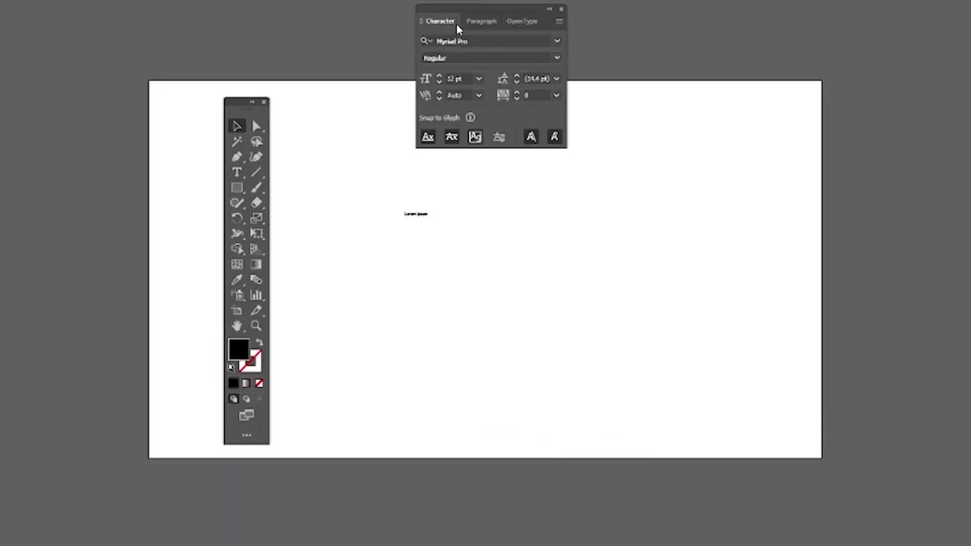
drag(461, 11, 594, 153)
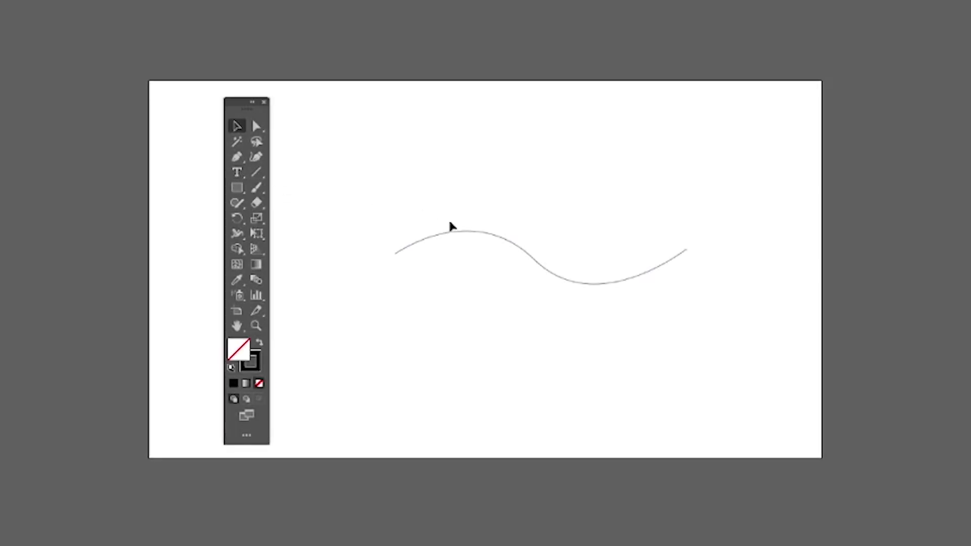
Step: Run placeholder text along the wavy curve from its left end using Type on a Path
click(452, 231)
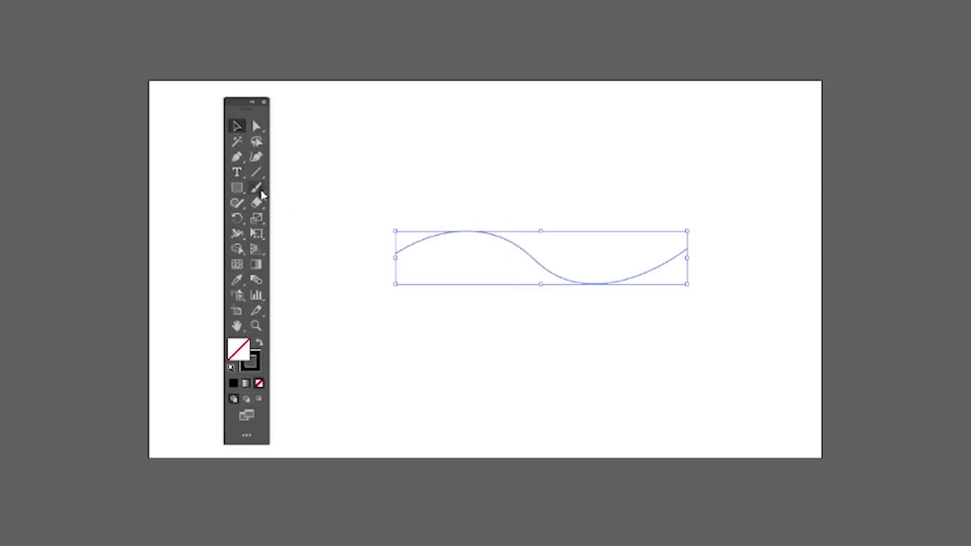
click(237, 174)
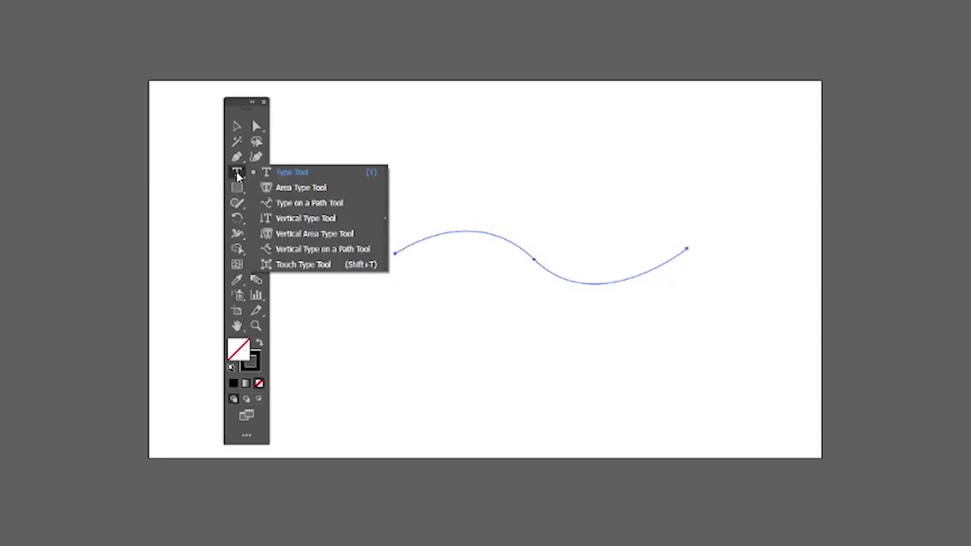
click(338, 203)
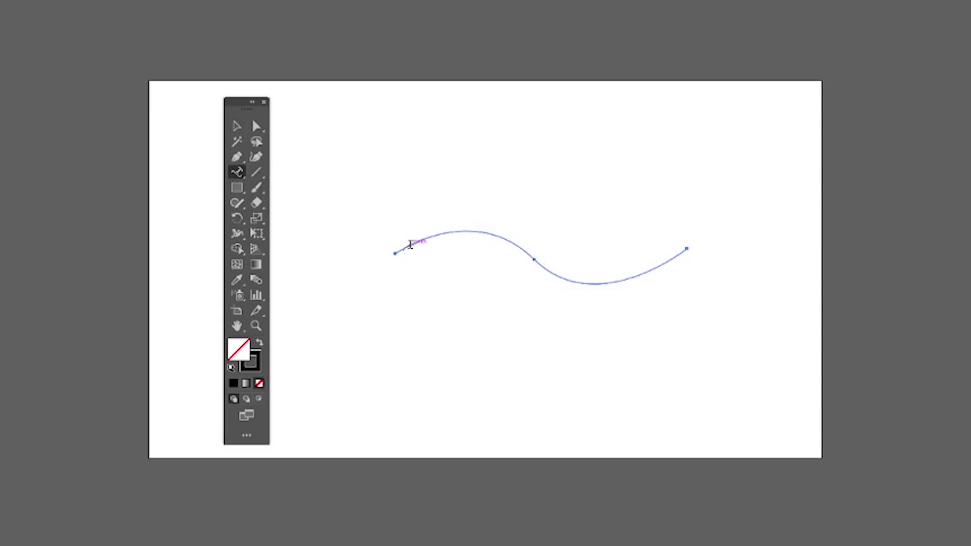
click(409, 245)
click(240, 129)
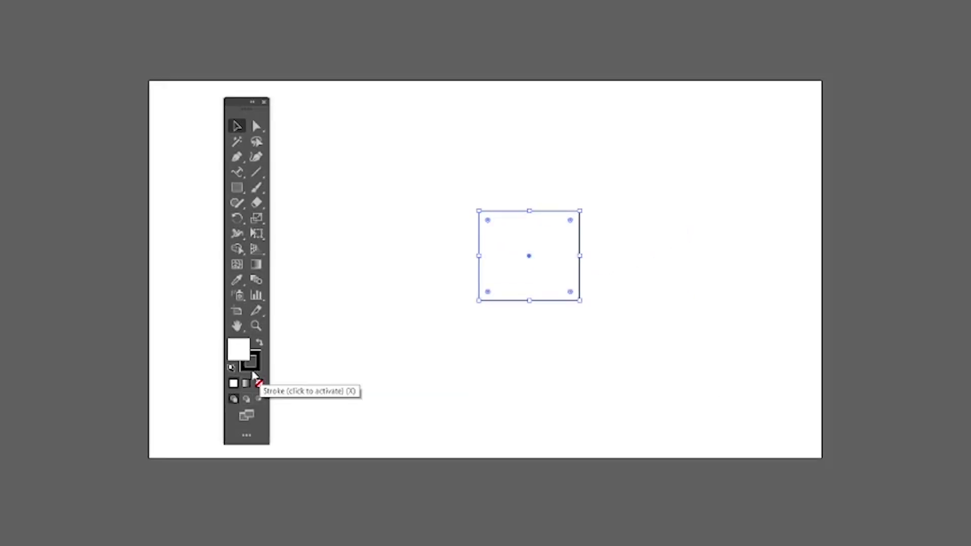
Step: Fill the rectangle with purple (hue 248°) chosen in the Color Picker
double_click(240, 349)
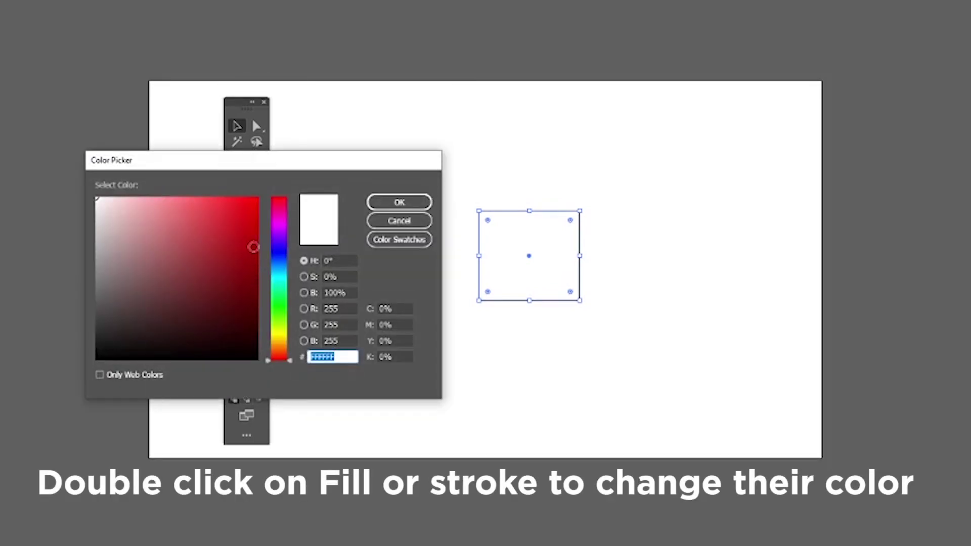
click(234, 229)
drag(289, 365, 292, 227)
click(399, 203)
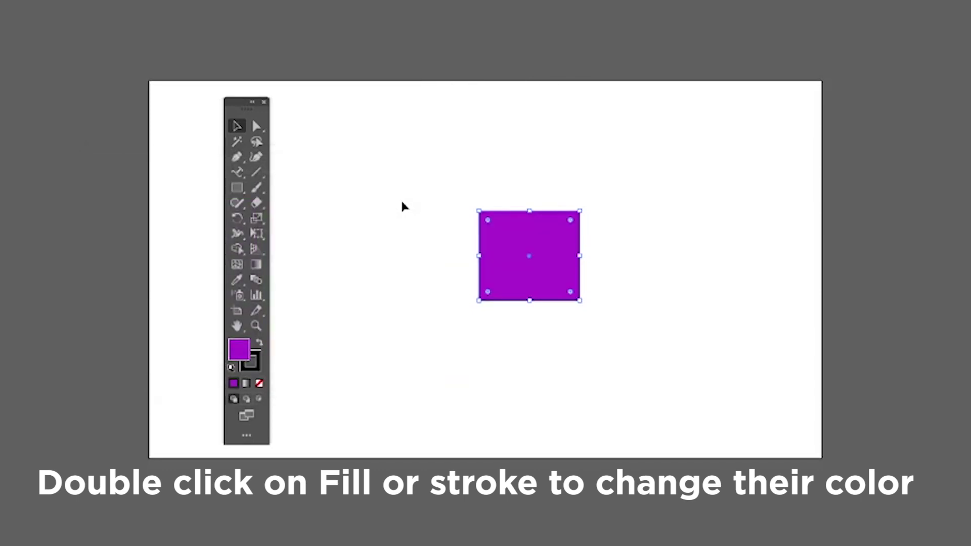
Step: Reselect the purple rectangle and set its fill to None
click(403, 204)
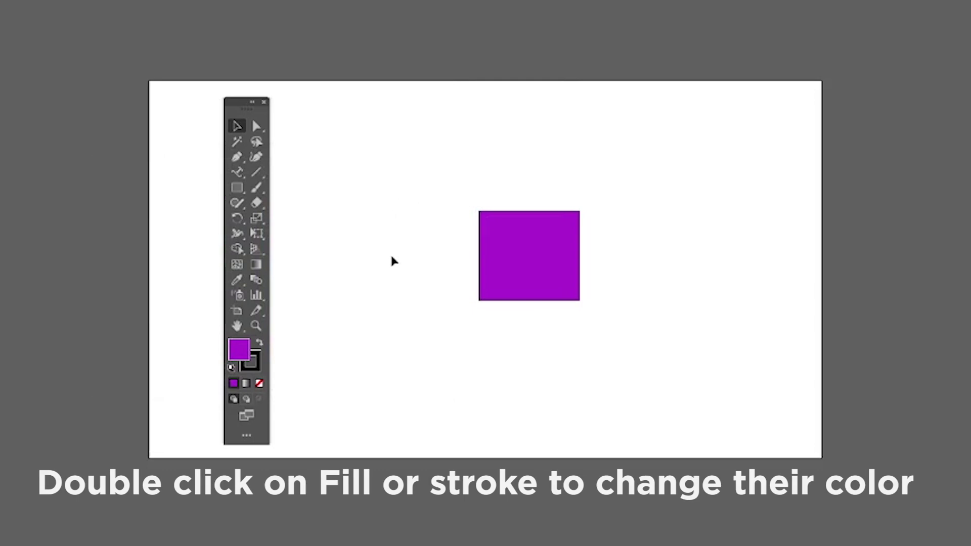
drag(423, 201, 538, 299)
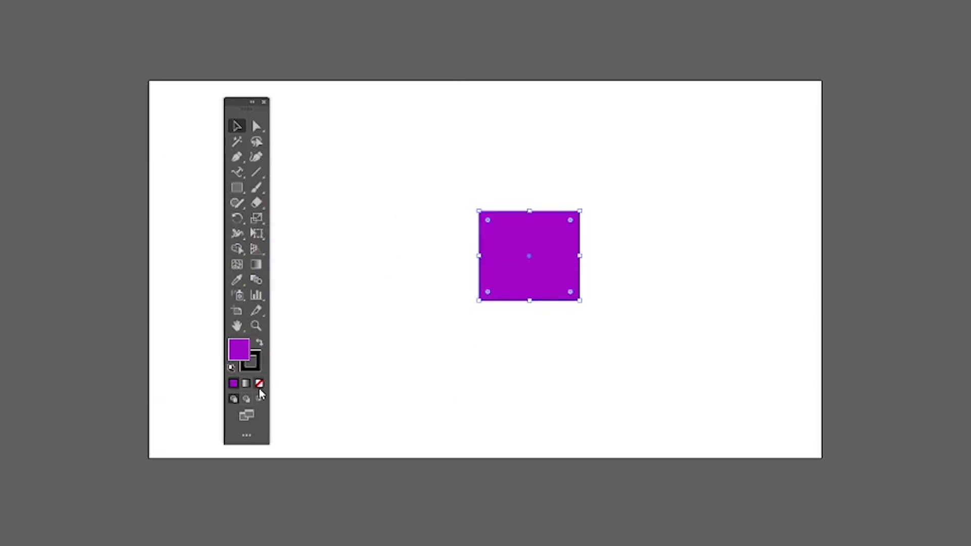
click(260, 390)
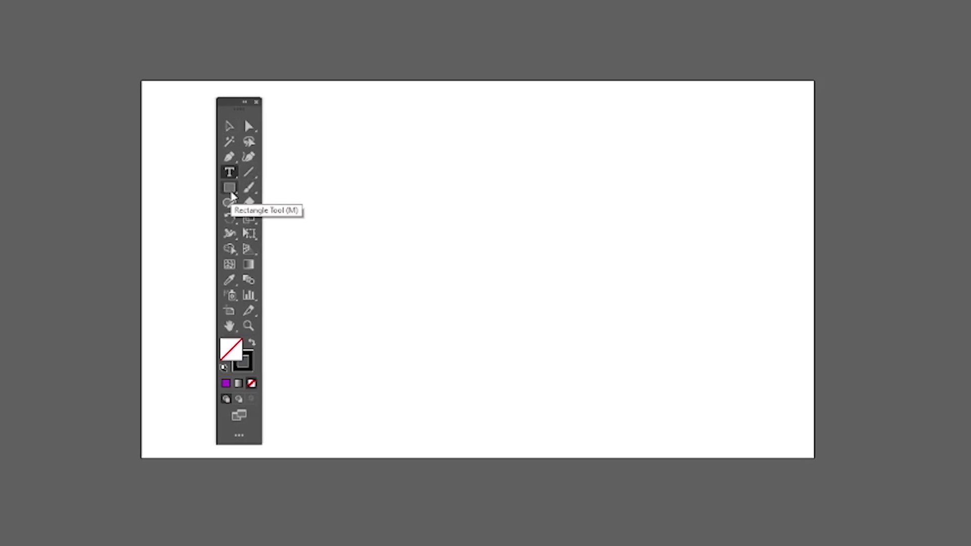
Step: Draw a square with the Rectangle tool and a circle beside it with the Ellipse tool
click(231, 190)
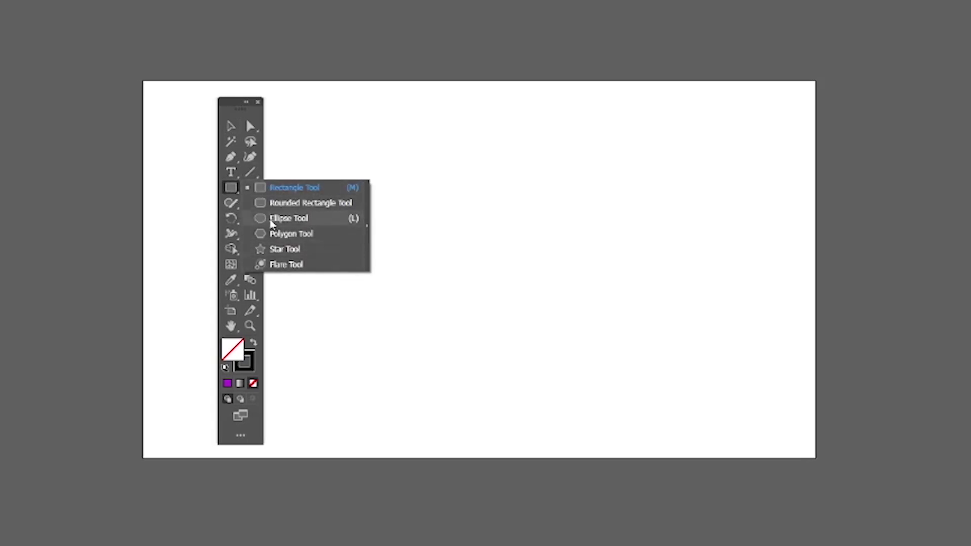
click(308, 189)
drag(375, 184, 479, 279)
key(v)
click(289, 213)
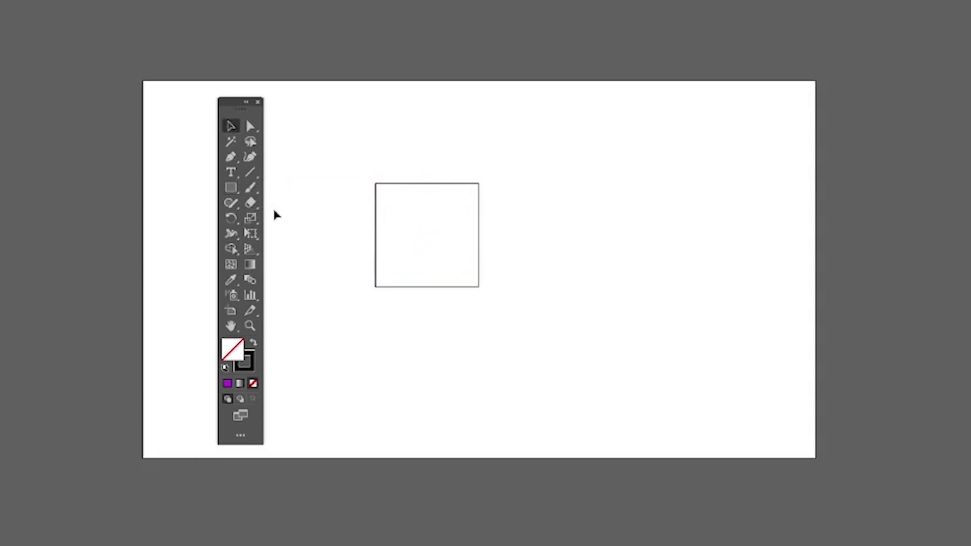
click(231, 187)
click(281, 218)
drag(530, 183, 634, 287)
Step: Draw a rectangle below the square, an ellipse beside it, and a circle from its centre
key(m)
drag(375, 332, 512, 380)
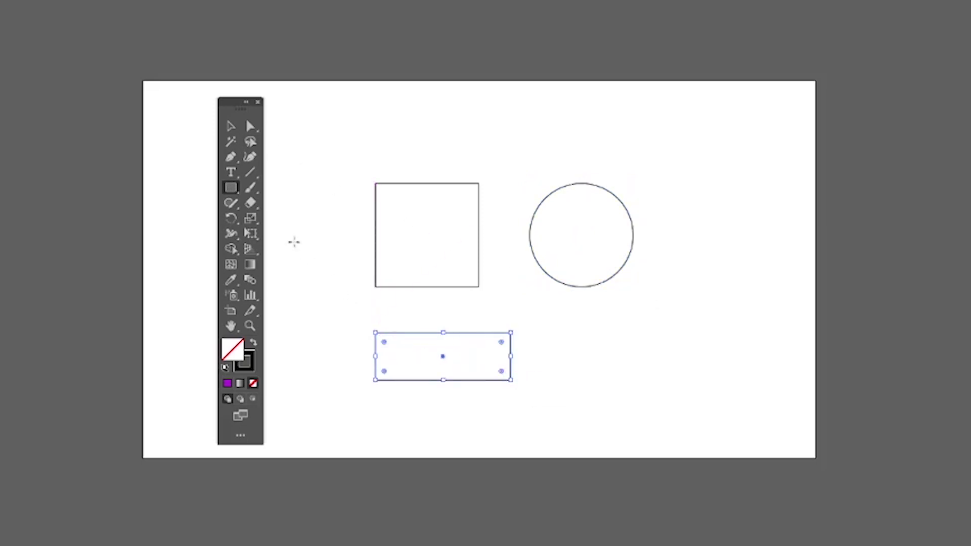
click(231, 188)
click(295, 221)
drag(546, 318, 692, 399)
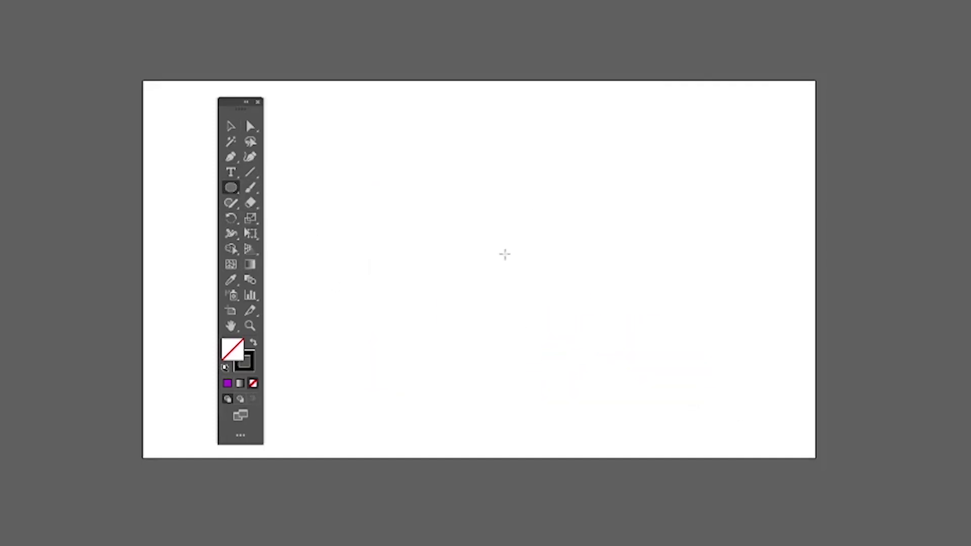
drag(502, 253, 545, 329)
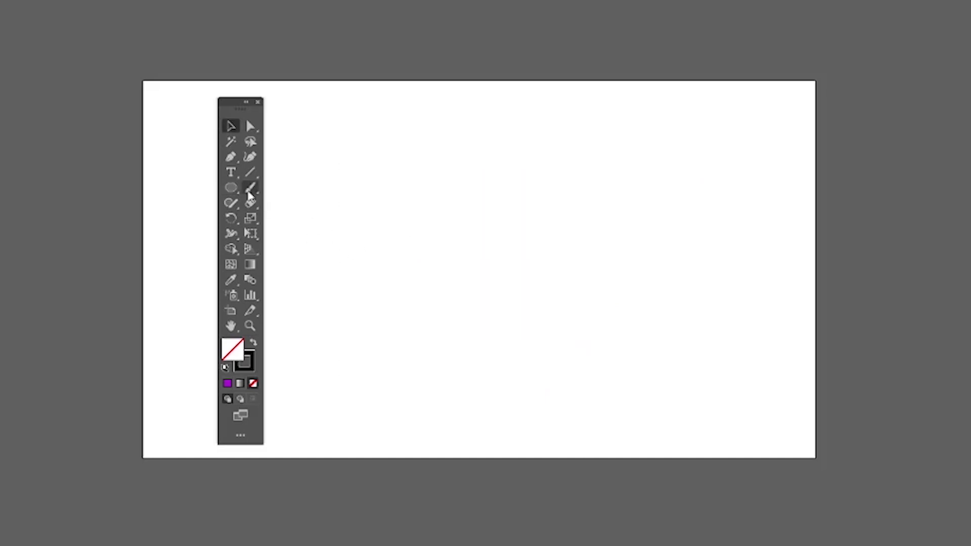
Step: Paint four wavy freehand strokes across the artboard with the Paintbrush
click(249, 190)
mouse_move(353, 202)
mouse_down()
mouse_move(410, 233)
mouse_move(500, 249)
mouse_move(522, 269)
mouse_move(579, 278)
mouse_move(617, 307)
mouse_move(659, 309)
mouse_up()
mouse_move(388, 177)
mouse_down()
mouse_move(515, 201)
mouse_move(669, 264)
mouse_up()
mouse_move(381, 271)
mouse_down()
mouse_move(402, 270)
mouse_move(654, 353)
mouse_move(681, 344)
mouse_up()
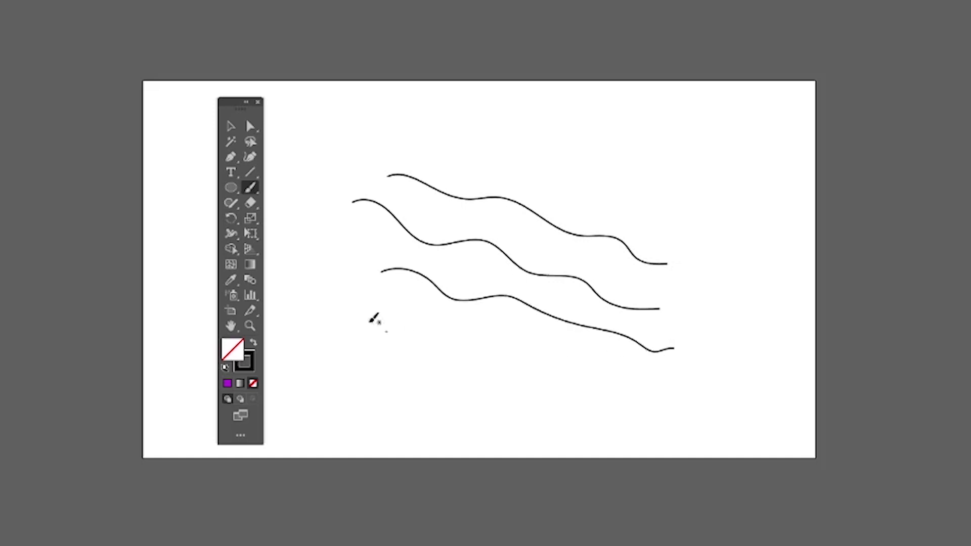
drag(424, 332, 630, 389)
drag(630, 389, 633, 389)
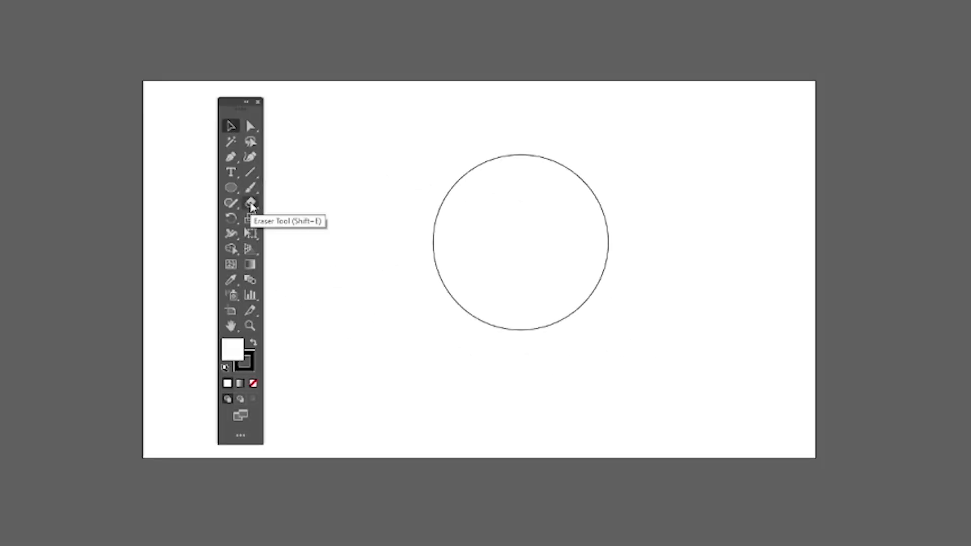
Step: Erase three crossing gaps through the circle with the Eraser, splitting it into pieces
click(250, 202)
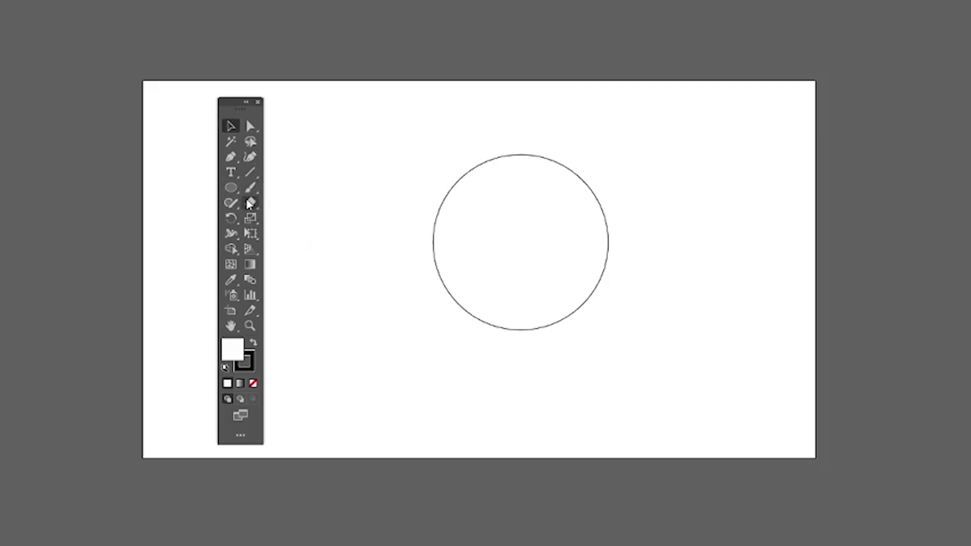
drag(438, 215, 642, 331)
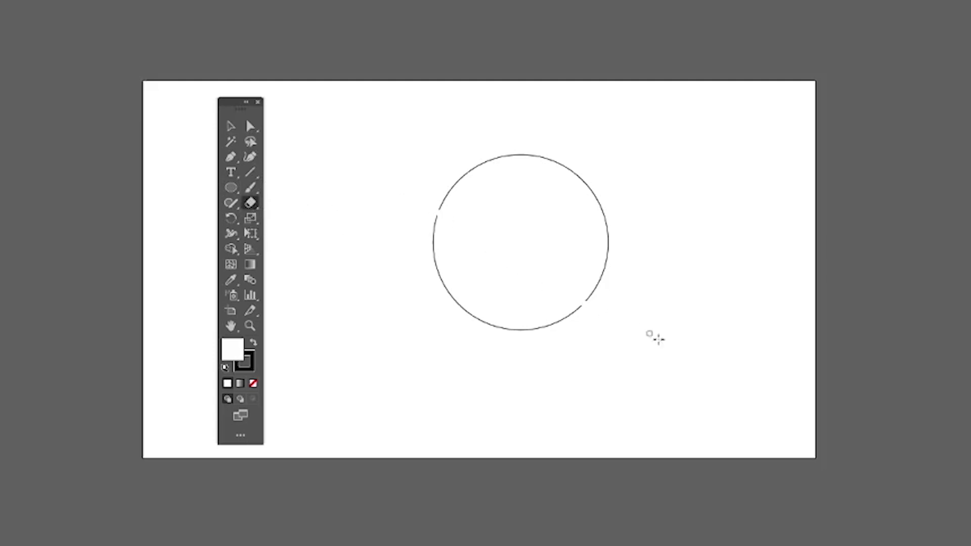
drag(602, 151, 423, 396)
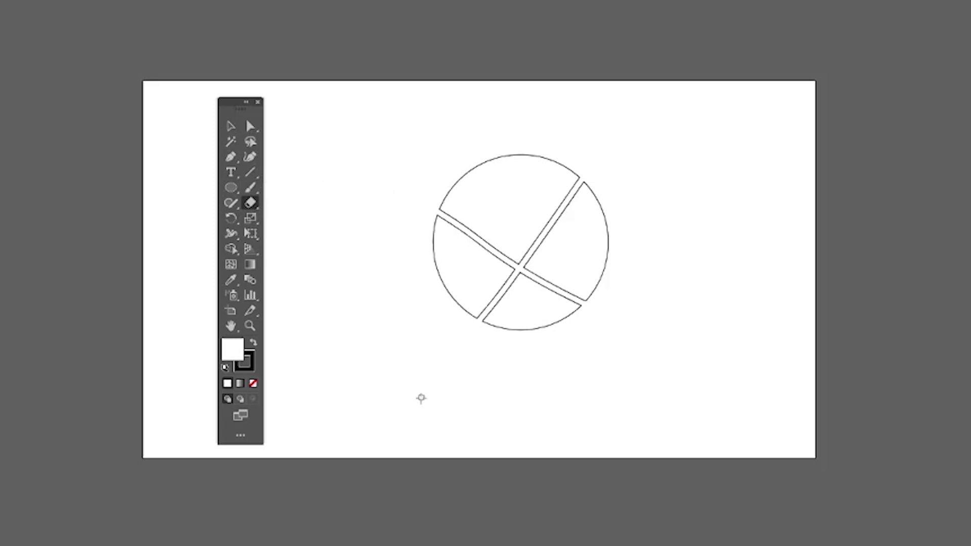
drag(494, 156, 572, 415)
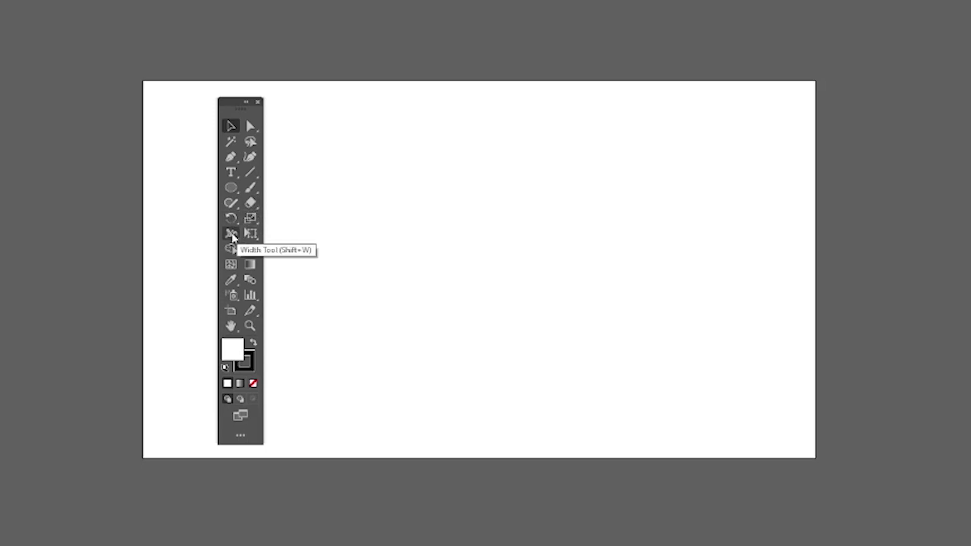
Step: Drag Width tool points at the line's top, bottom and middle, narrowing the upper part into a neck
click(232, 235)
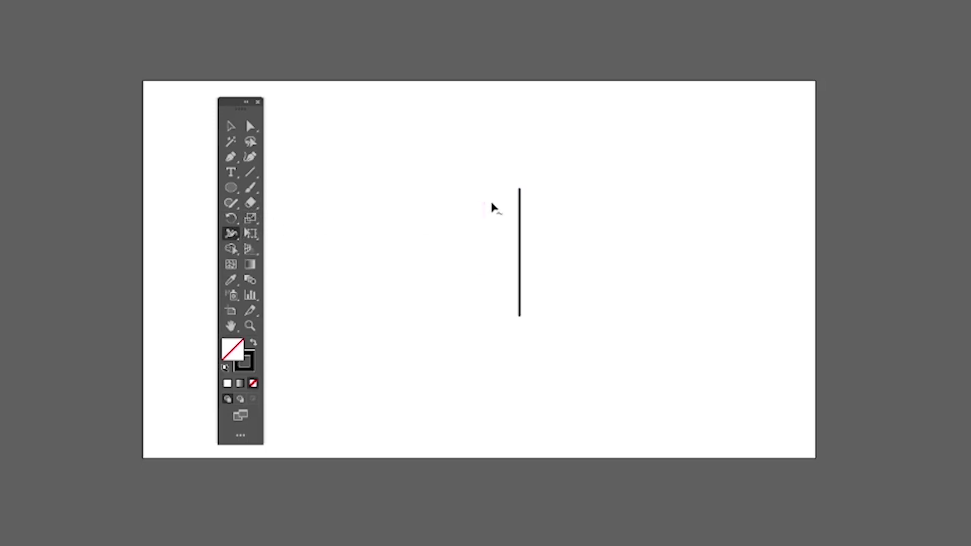
drag(520, 189, 529, 193)
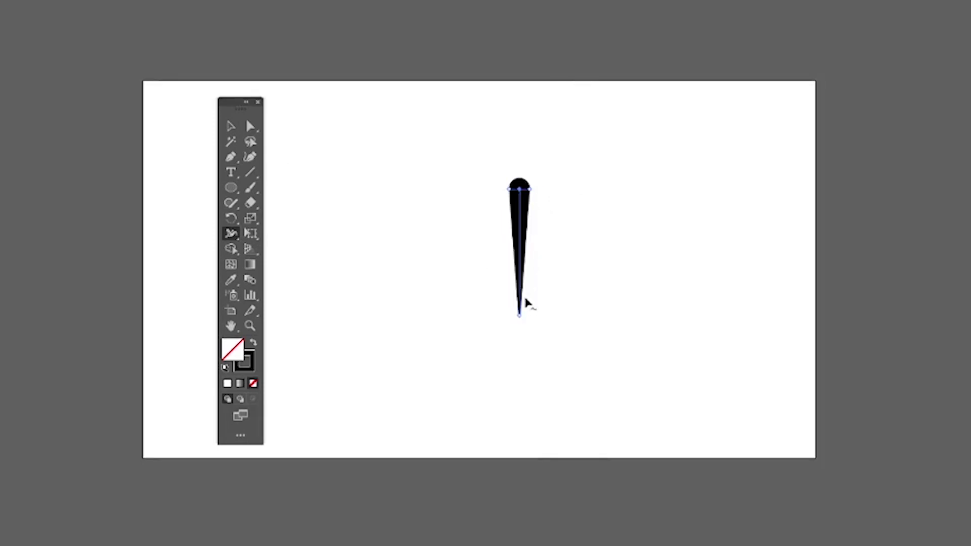
drag(527, 319, 532, 318)
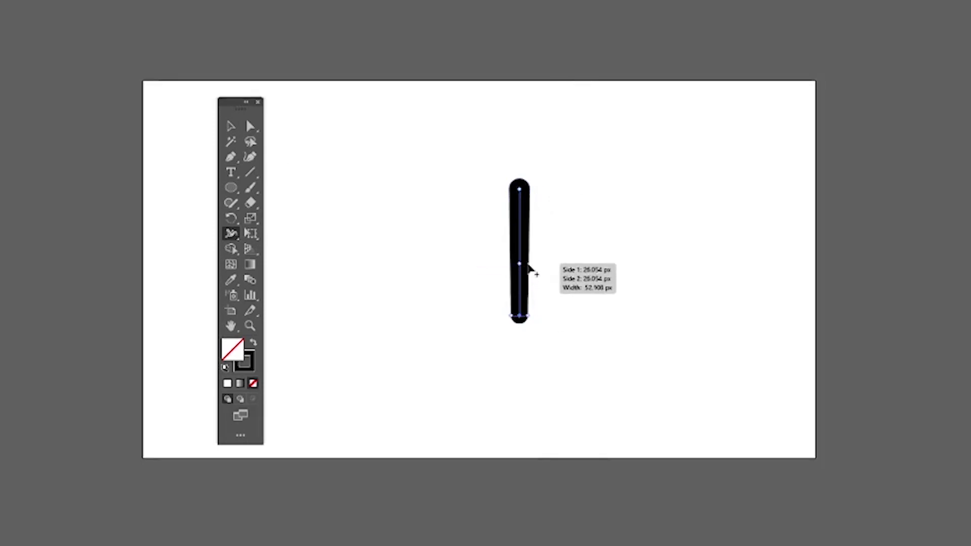
mouse_move(533, 263)
mouse_down()
mouse_move(515, 269)
mouse_move(526, 264)
mouse_up()
drag(528, 217, 522, 216)
Step: Widen the lower stroke, then delete both circles' outer crescents with Shape Builder, leaving the lens
drag(527, 302, 535, 297)
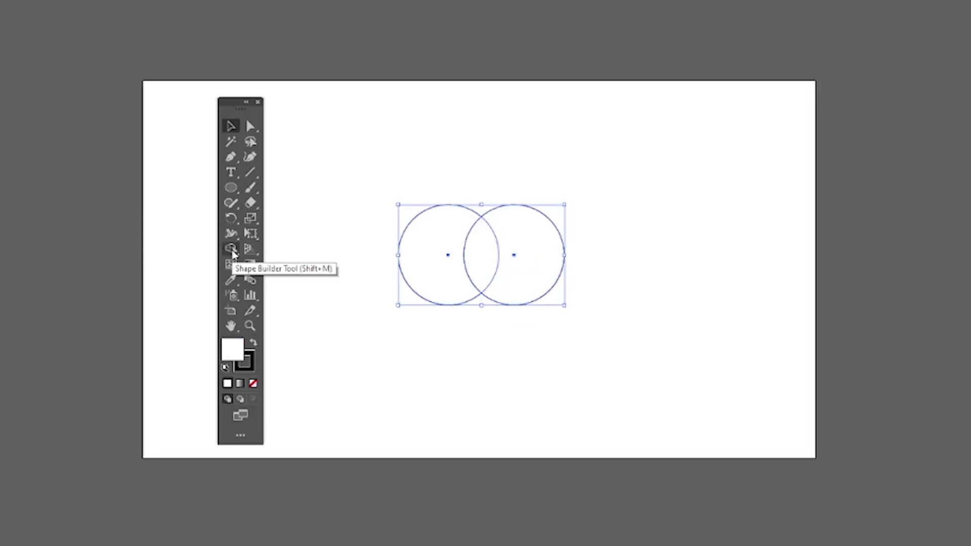
click(231, 249)
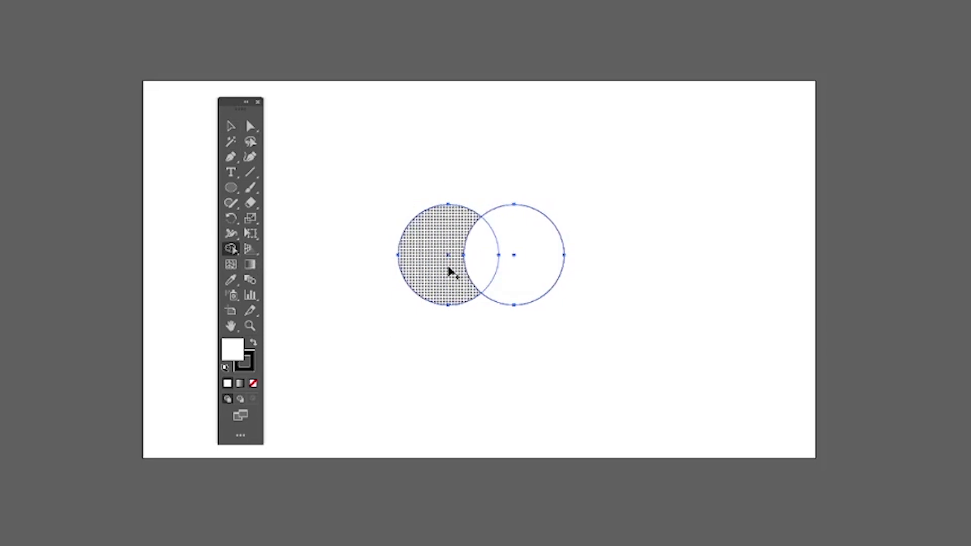
drag(426, 260, 525, 269)
key(ctrl+z)
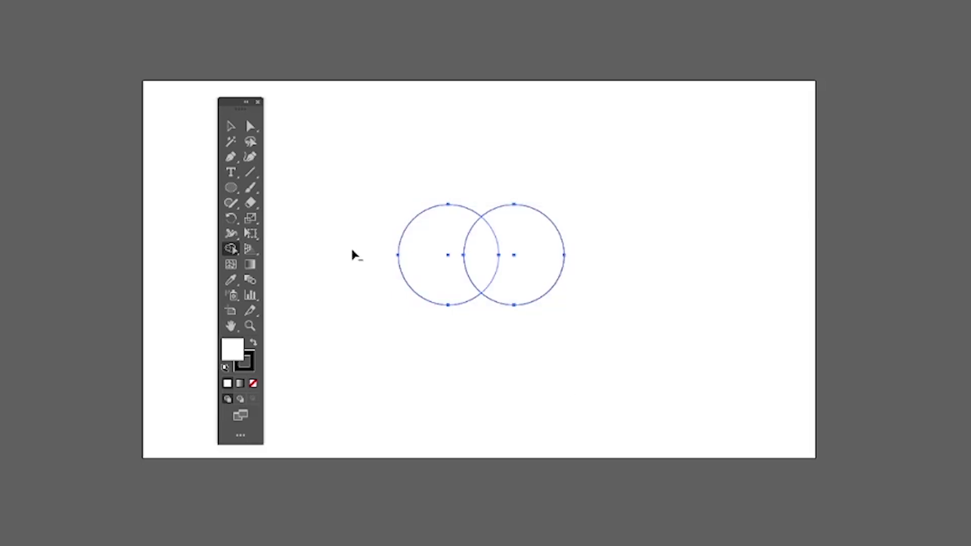
alt+drag(358, 251, 424, 263)
alt+drag(595, 267, 548, 269)
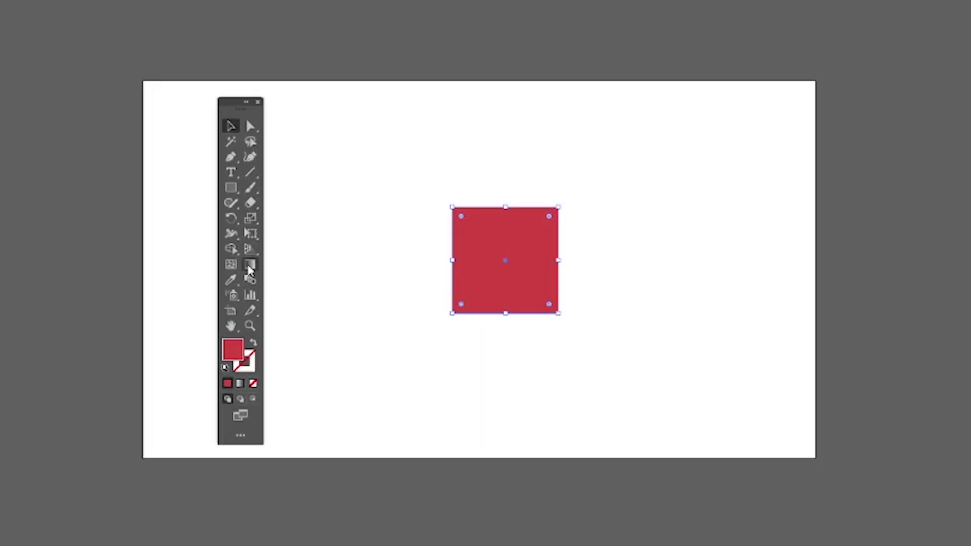
Step: Apply a gradient to the red square, running diagonally corner to corner
click(249, 269)
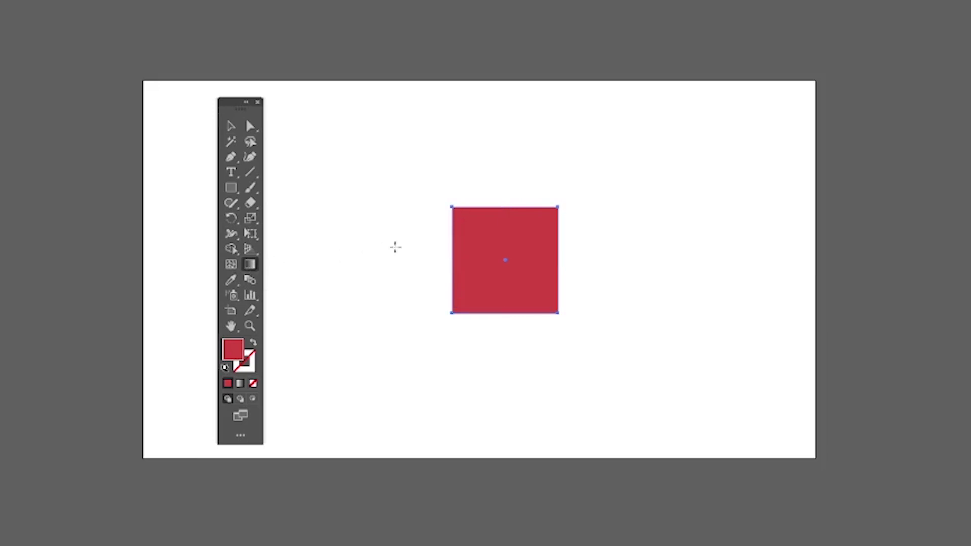
click(466, 233)
drag(445, 190, 610, 385)
Step: Set the gradient's start stop to yellow and its end stop to red-orange
double_click(446, 189)
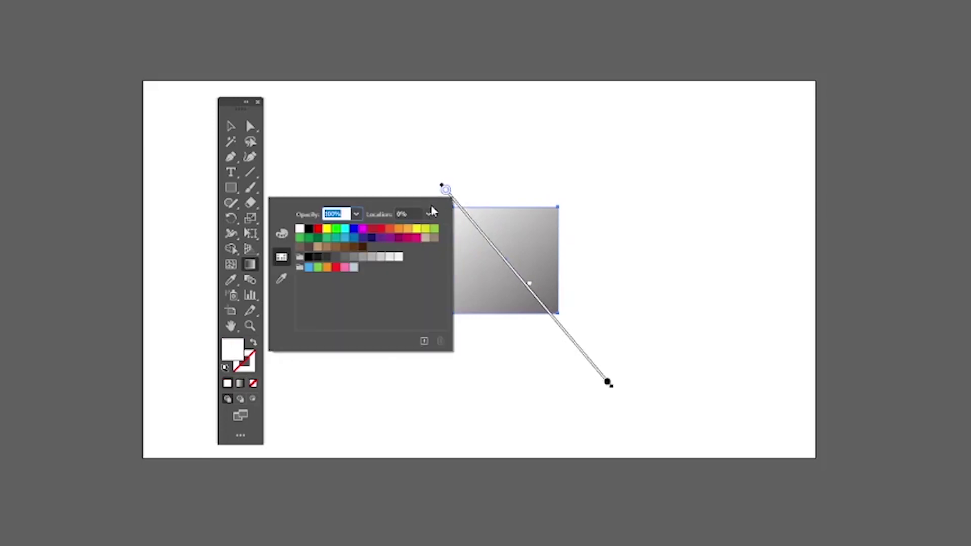
click(327, 228)
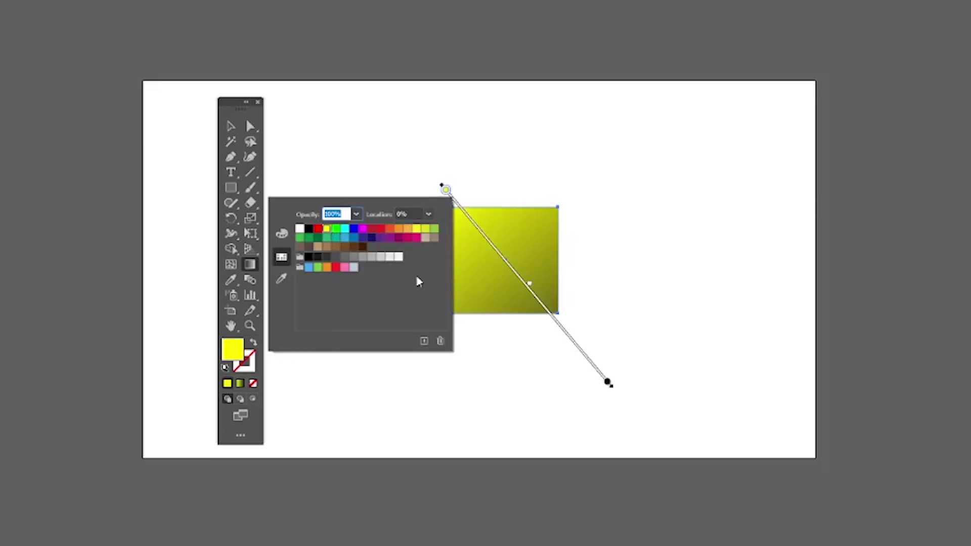
click(608, 383)
double_click(608, 382)
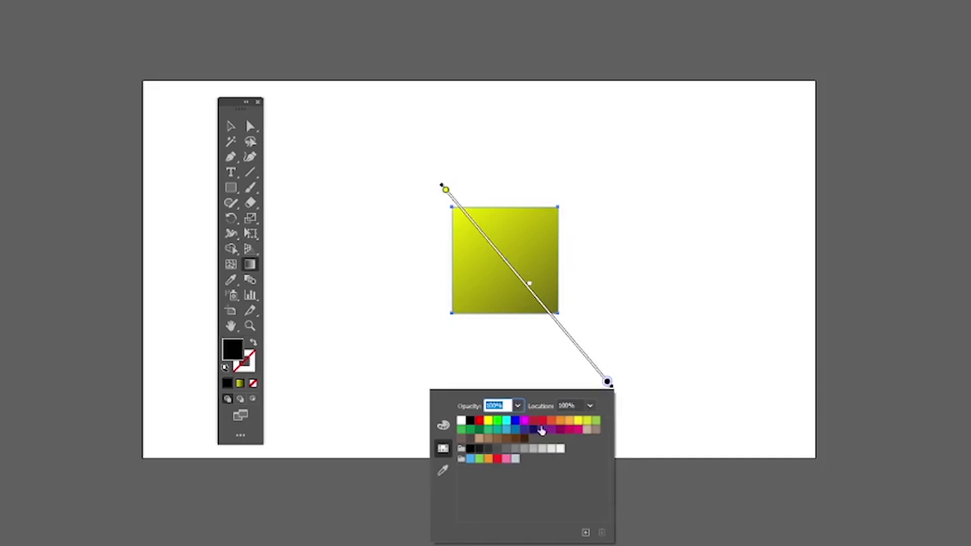
click(544, 422)
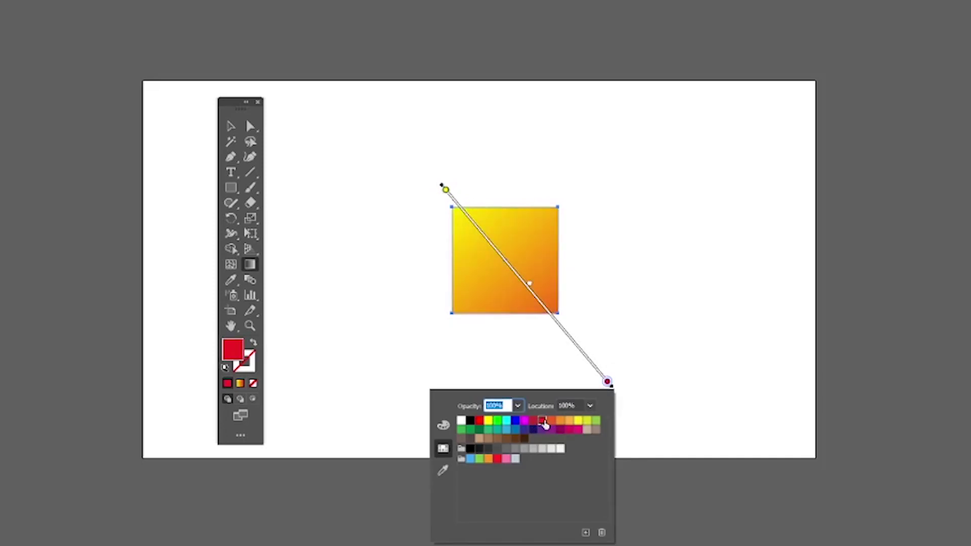
click(230, 126)
click(230, 126)
click(355, 188)
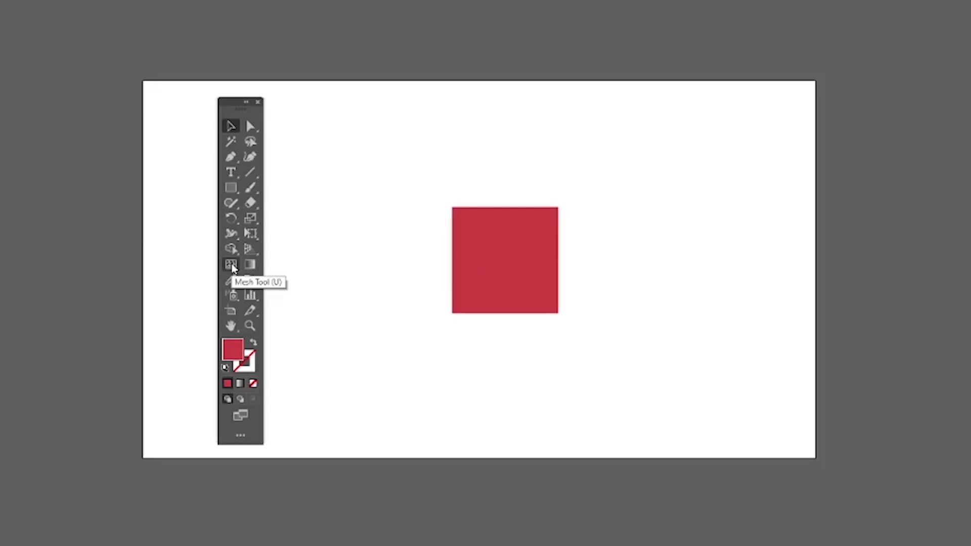
click(231, 266)
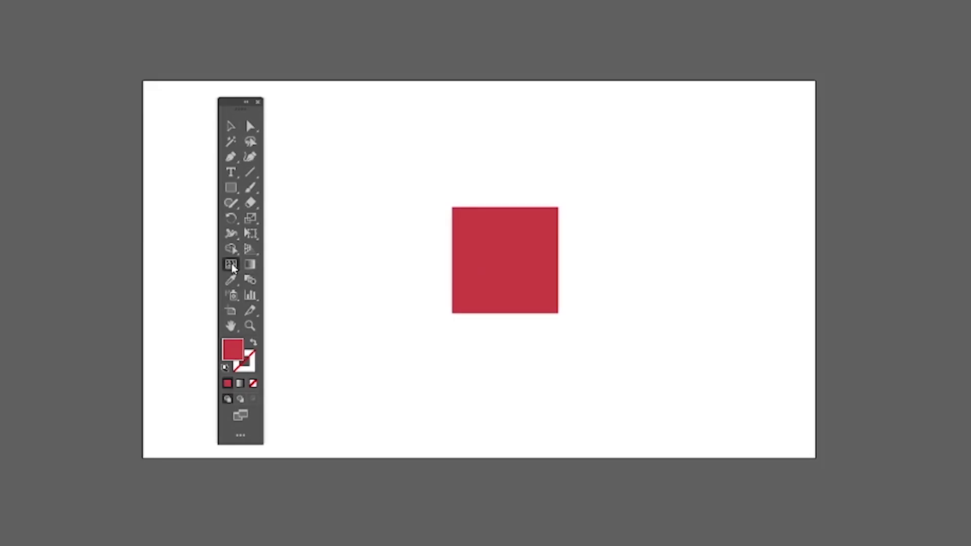
Step: Add two gradient mesh points to the red square, near upper-left and lower-right
click(231, 126)
drag(405, 206, 585, 333)
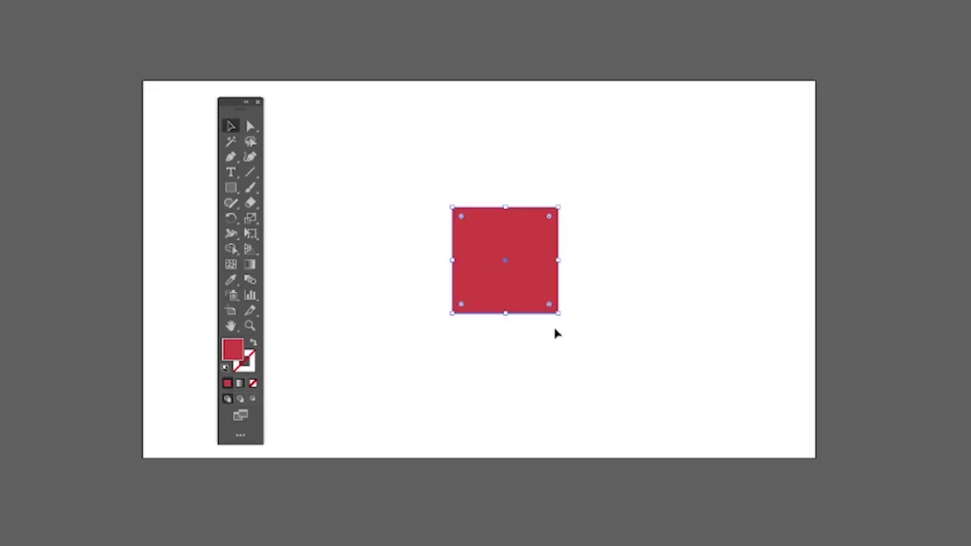
click(232, 265)
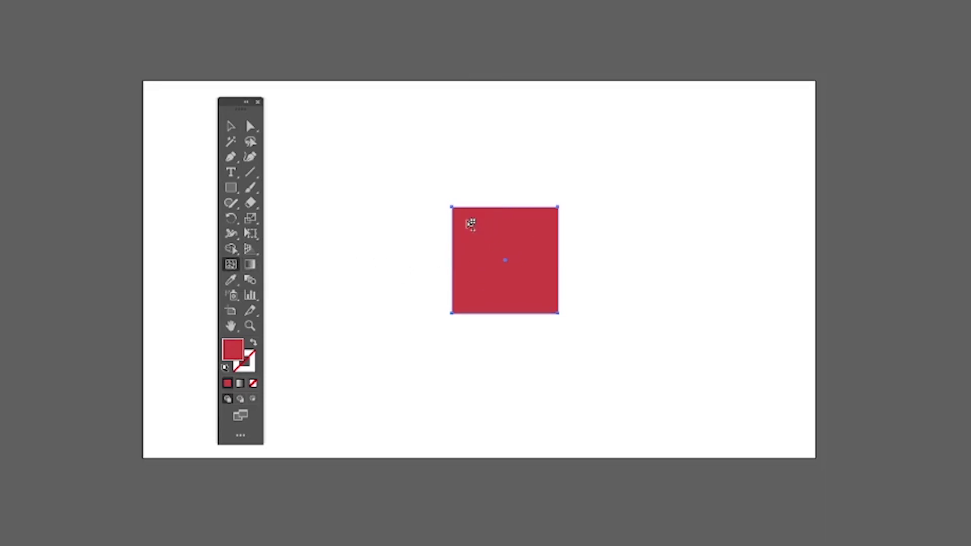
click(467, 221)
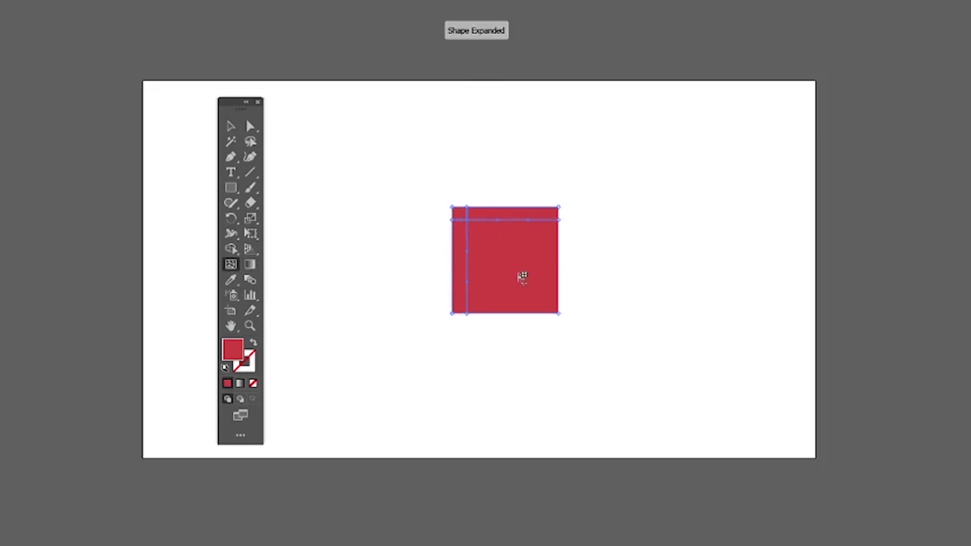
click(541, 299)
Step: Colour the upper-left mesh point 6B1313 and the lower-right point 420D0D
click(250, 126)
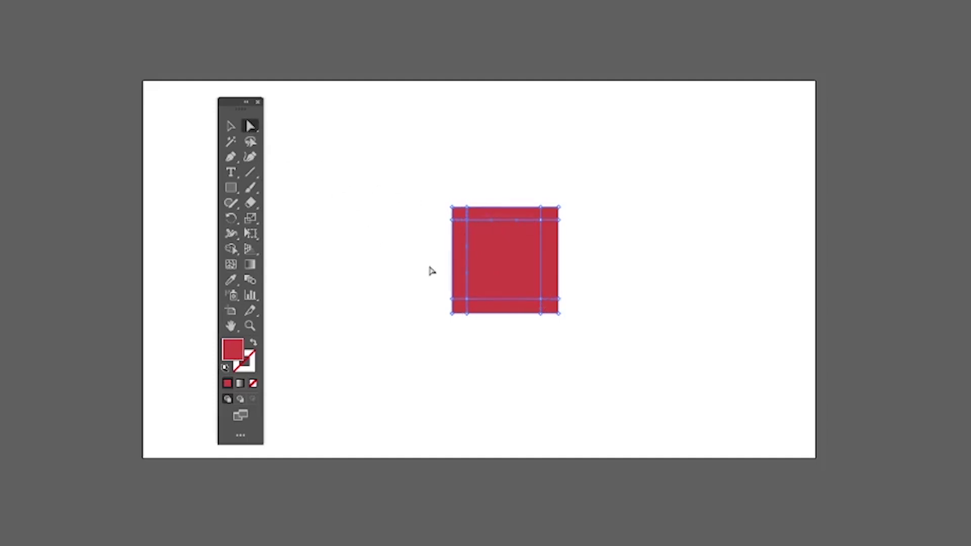
double_click(241, 352)
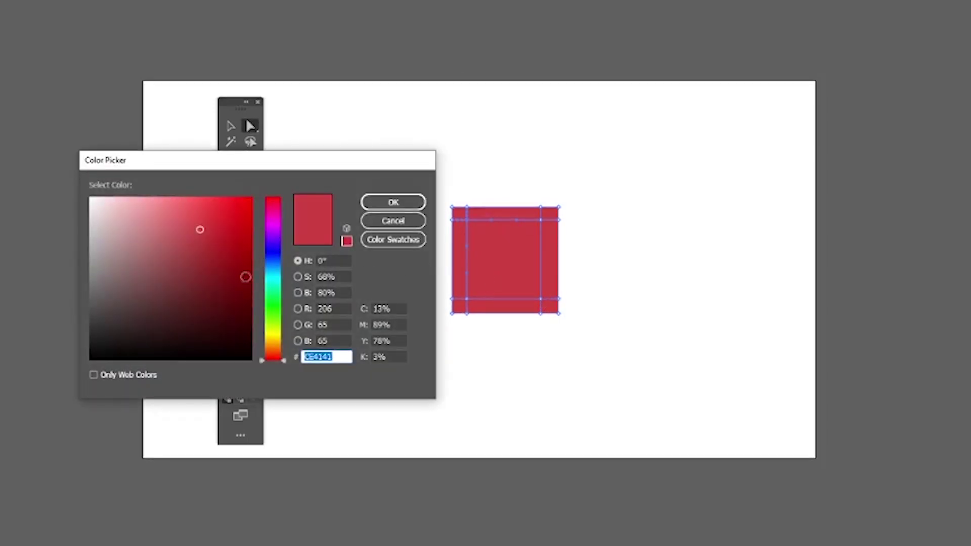
click(223, 292)
click(393, 202)
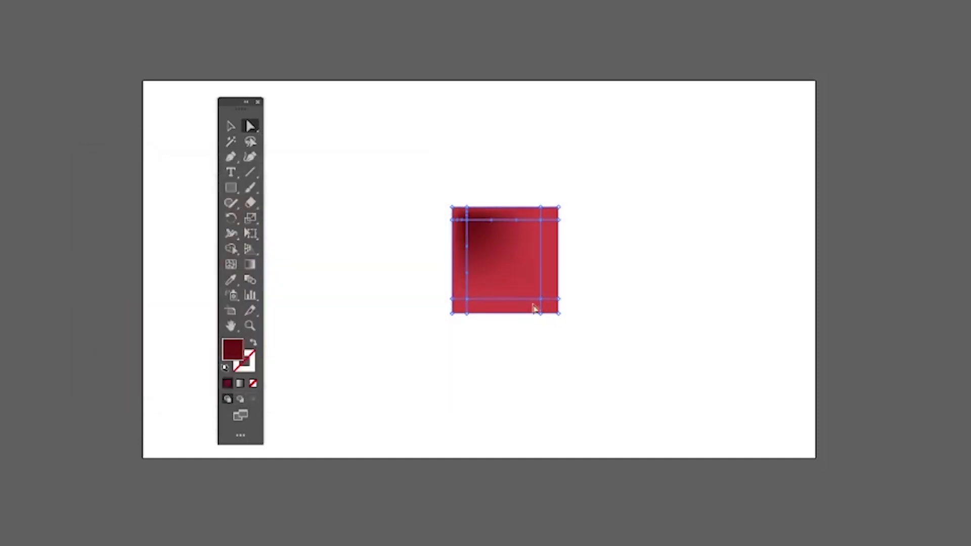
click(541, 302)
double_click(229, 351)
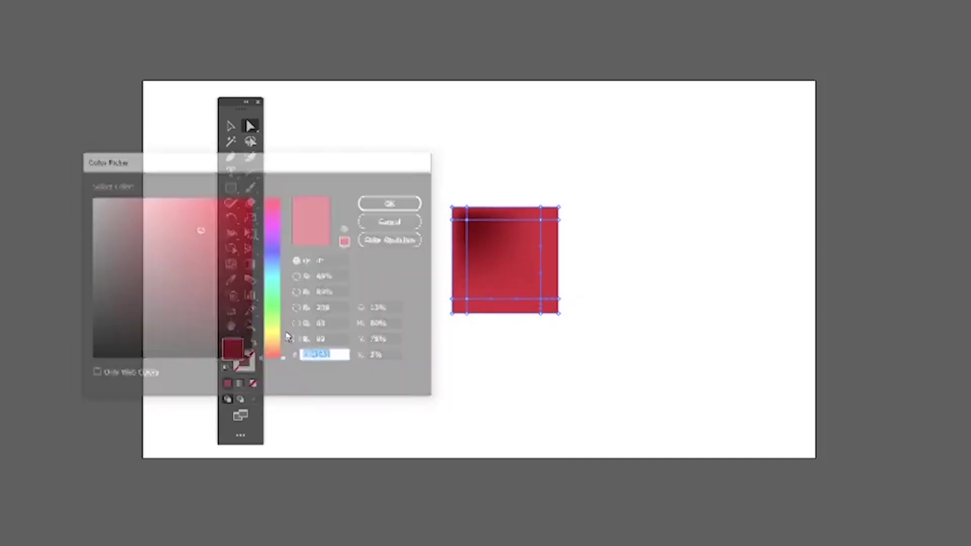
click(221, 318)
click(385, 203)
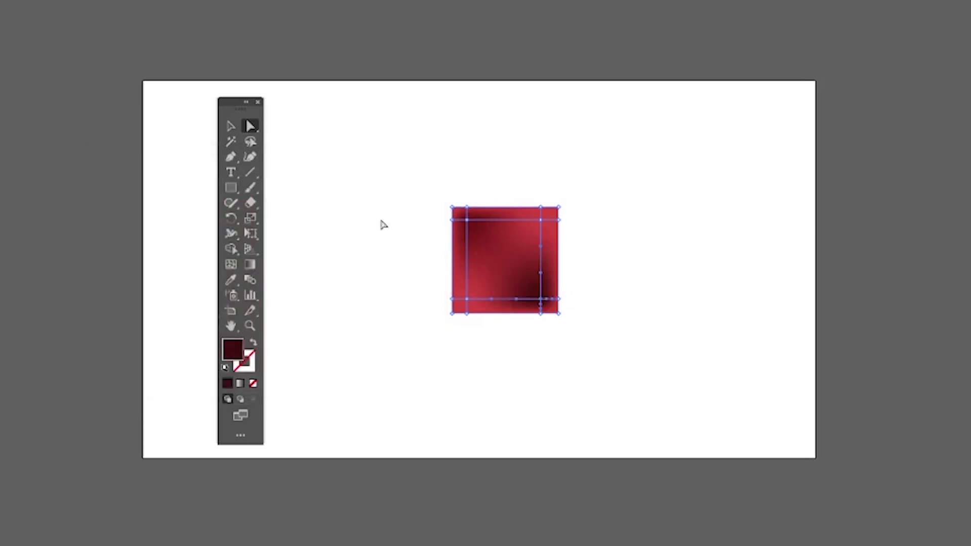
click(396, 275)
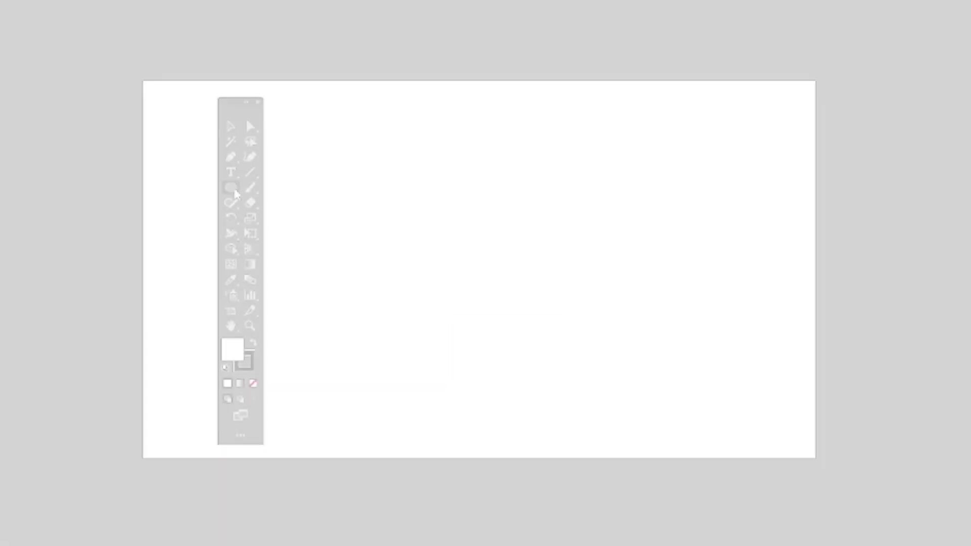
Step: Draw a square left of centre and a circle to its right
drag(231, 188, 283, 187)
mouse_move(404, 194)
mouse_down()
mouse_move(493, 265)
mouse_move(493, 279)
mouse_move(481, 271)
mouse_up()
drag(231, 190, 276, 217)
drag(591, 235, 613, 273)
Step: Select both shapes and blend the square into the circle with the Blend tool
click(231, 126)
drag(495, 234, 645, 315)
click(252, 285)
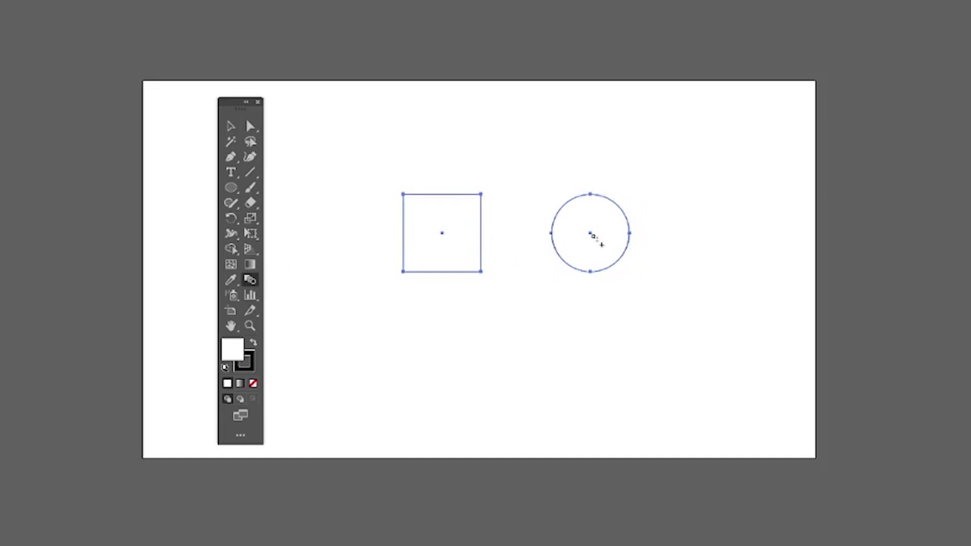
click(595, 235)
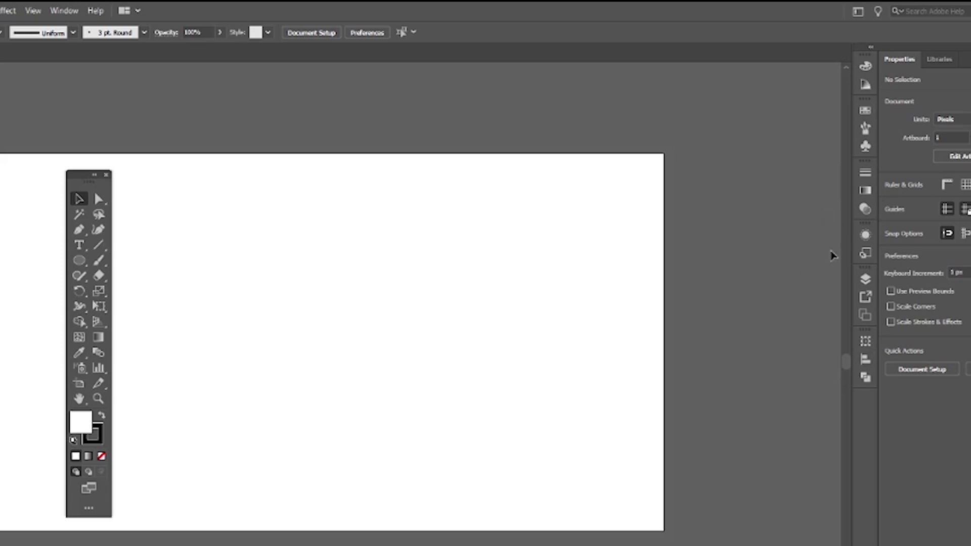
Step: Show the Align panel and set alignment relative to the selection
click(865, 360)
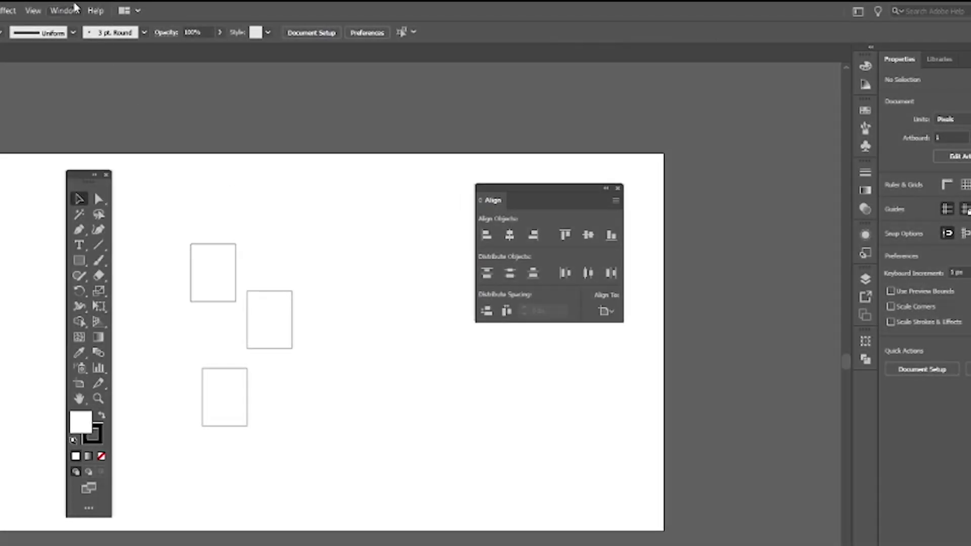
click(75, 8)
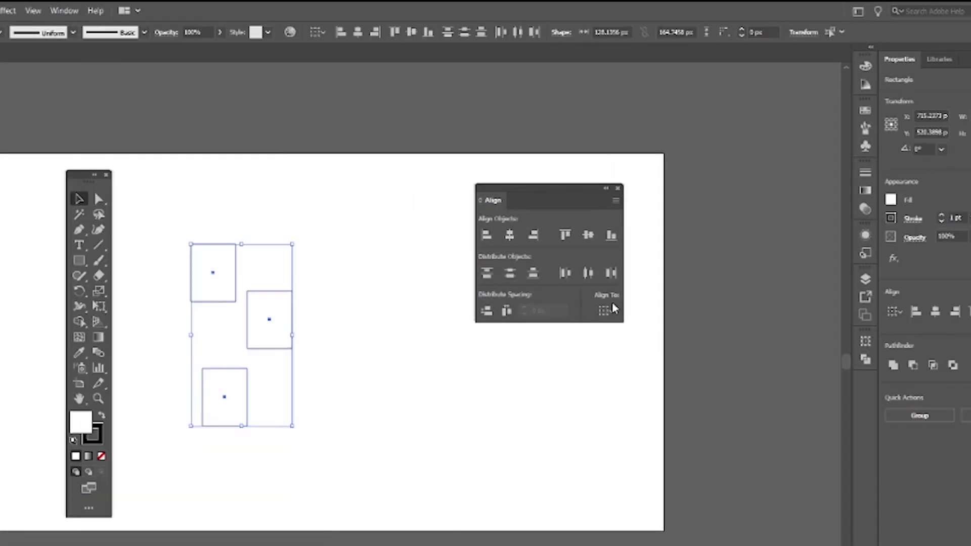
click(606, 311)
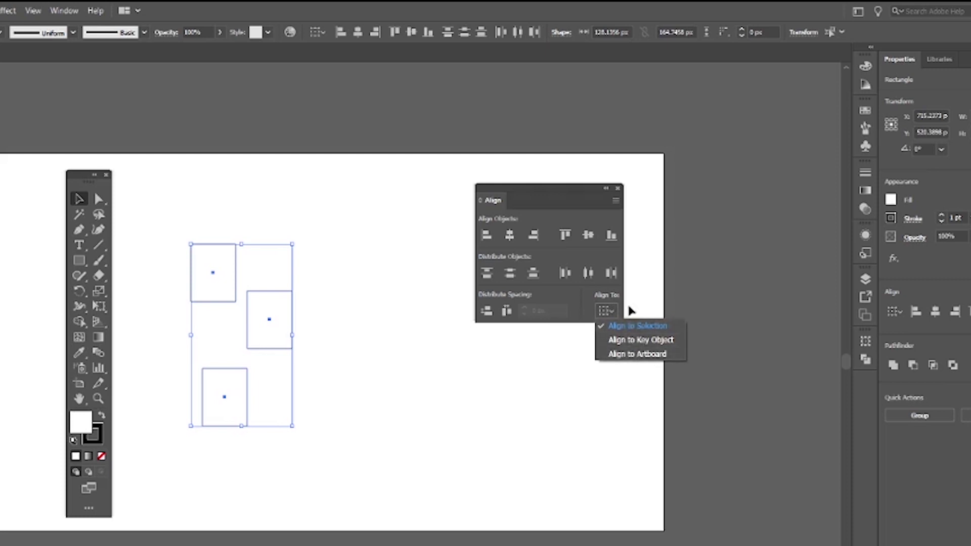
click(583, 223)
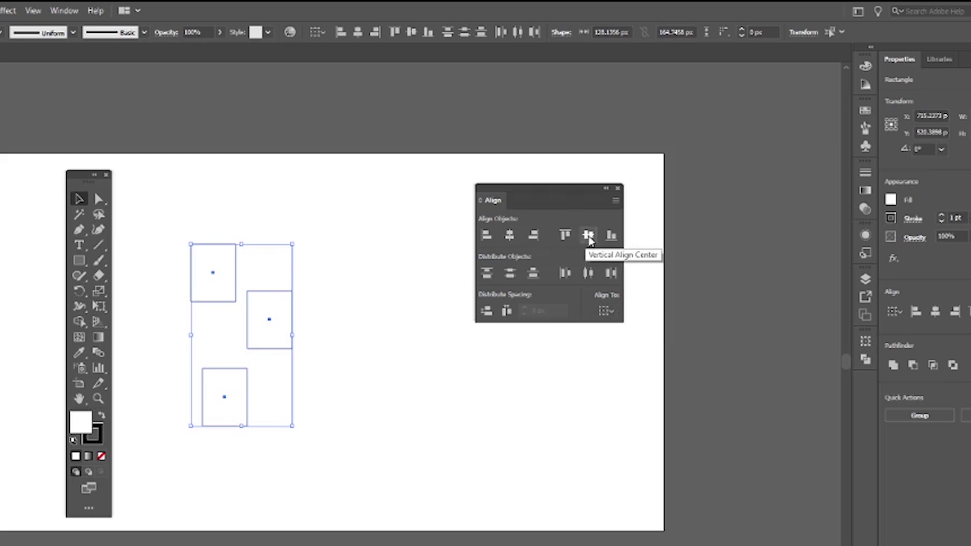
Step: Try horizontal centre, right-edge and left-edge alignment on the three rectangles, undoing each
click(513, 234)
key(ctrl+z)
click(534, 235)
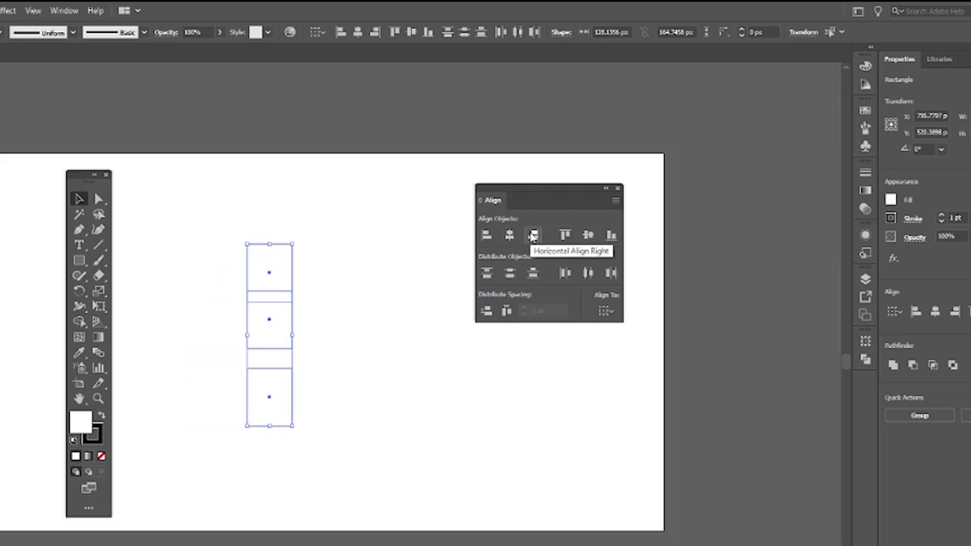
key(ctrl+z)
click(486, 236)
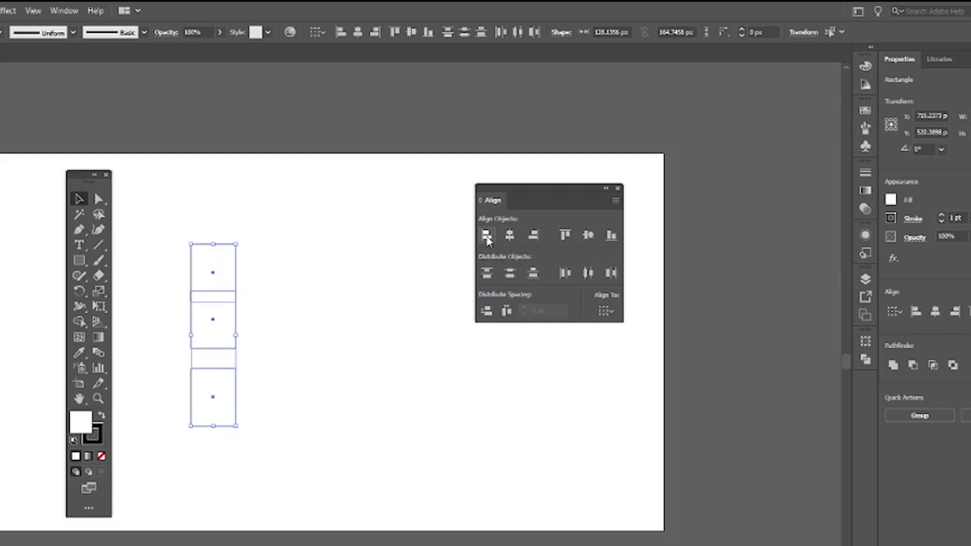
key(ctrl+z)
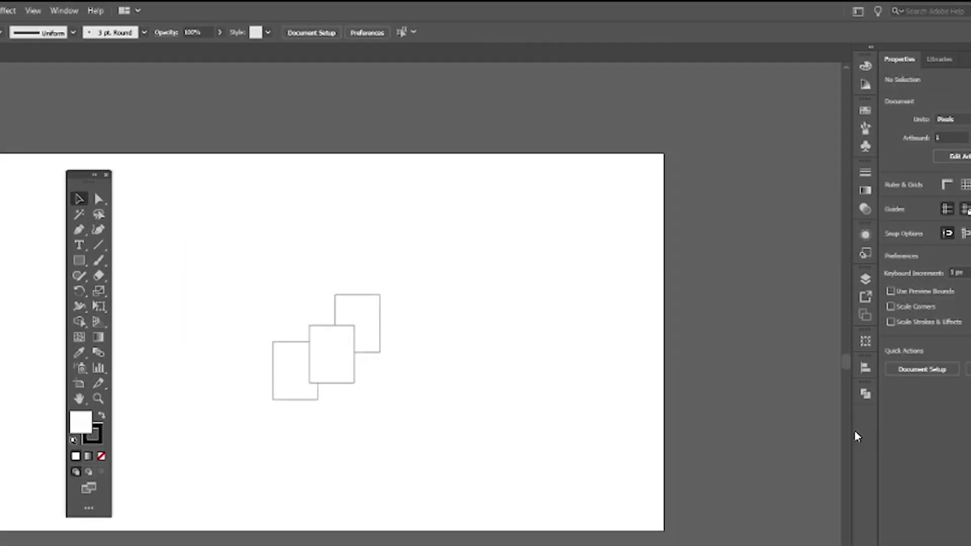
click(869, 393)
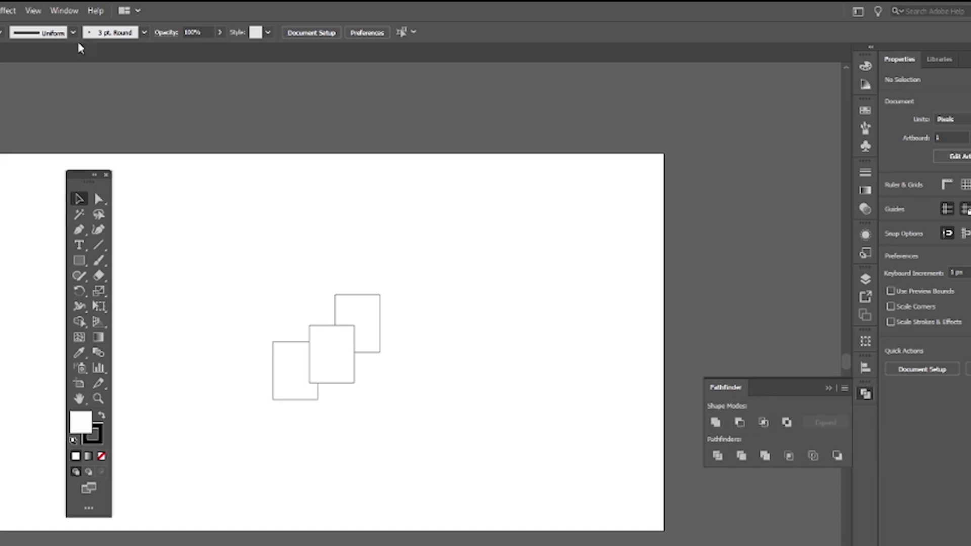
Step: Unite all three overlapping squares with the Pathfinder panel, then undo the merge
click(66, 11)
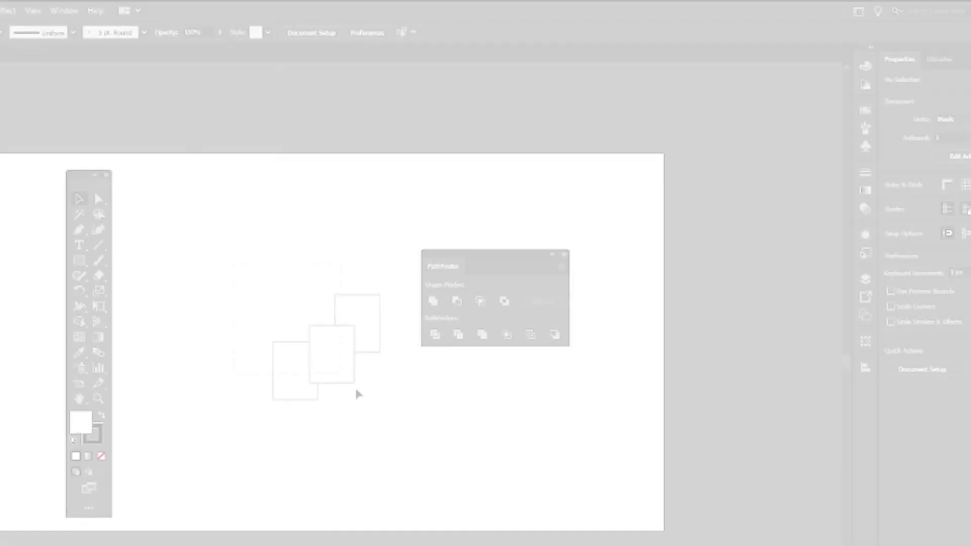
drag(358, 394, 406, 427)
click(433, 303)
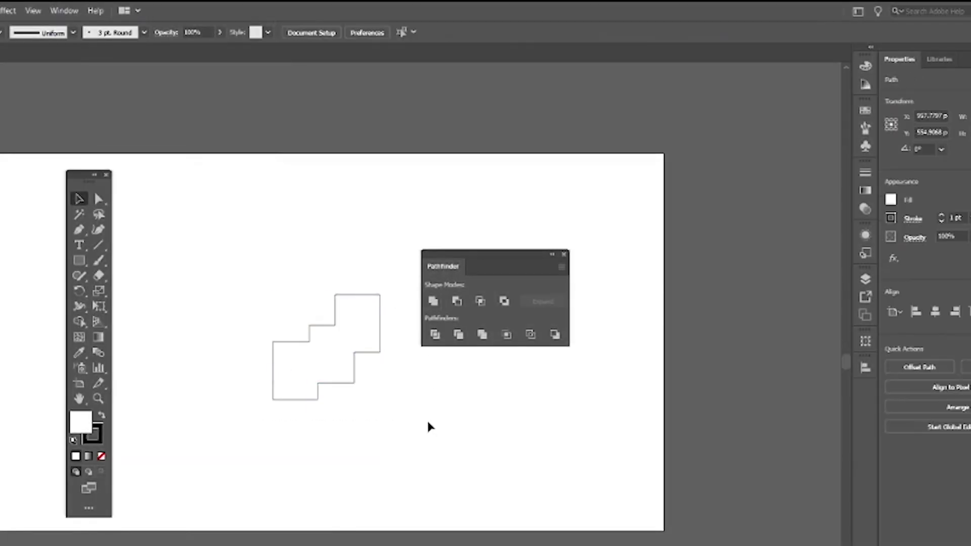
key(ctrl+z)
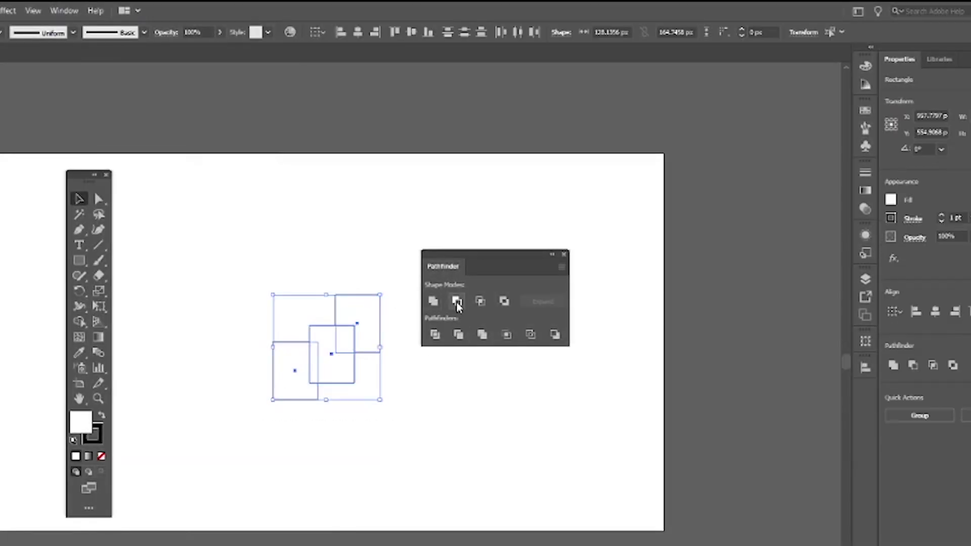
Step: Apply Minus Front to cut the front squares from the back one, then undo it
click(457, 304)
click(368, 434)
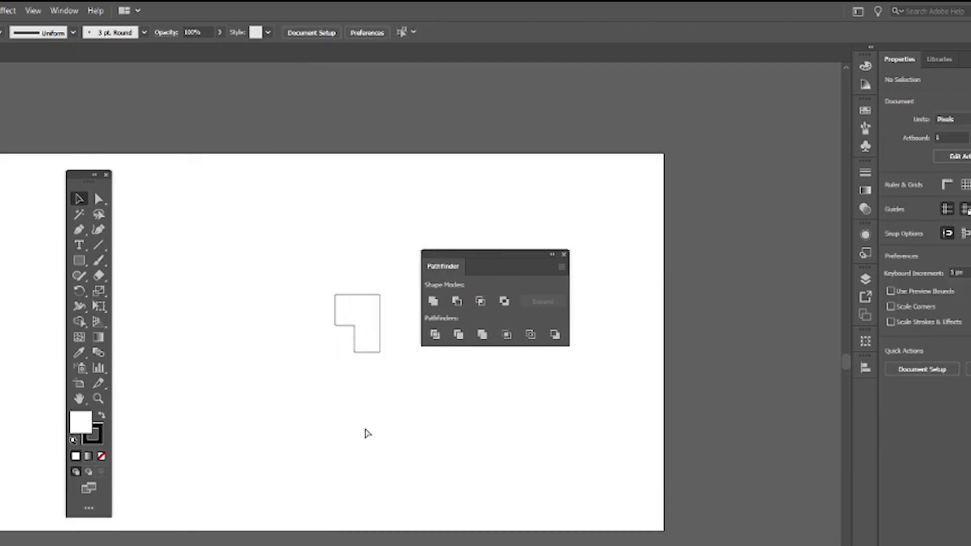
key(ctrl+z)
Step: Intersect the two overlapping squares to keep only their shared area, then undo it
drag(298, 251, 395, 422)
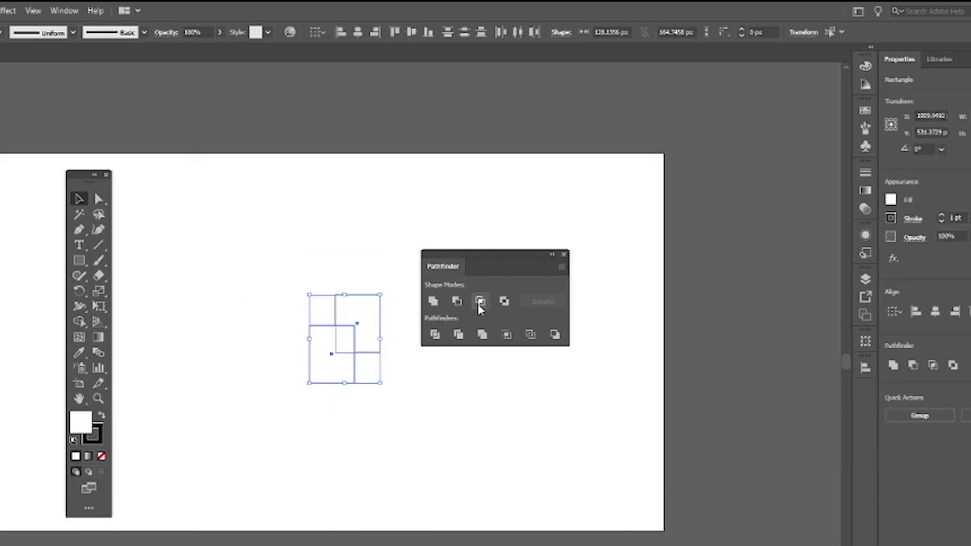
click(479, 305)
click(405, 402)
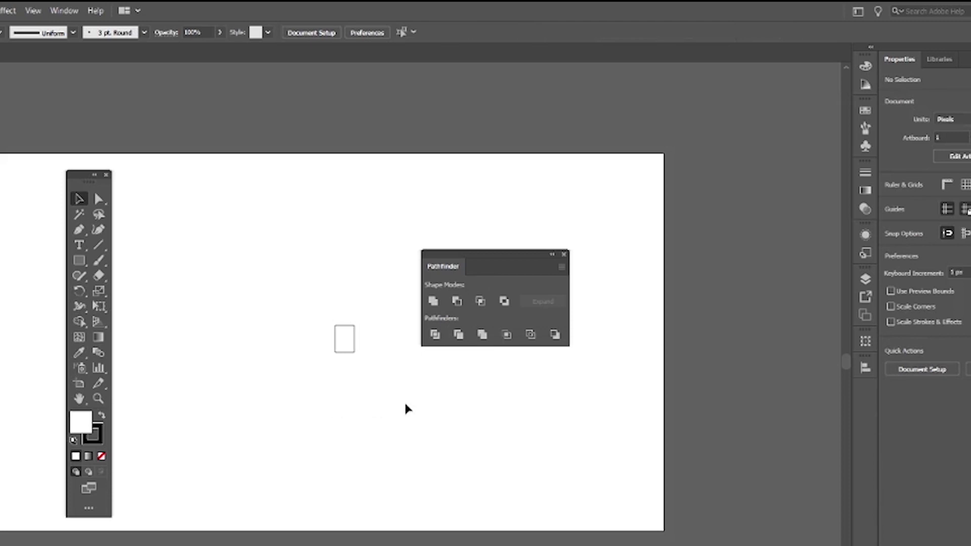
key(ctrl+z)
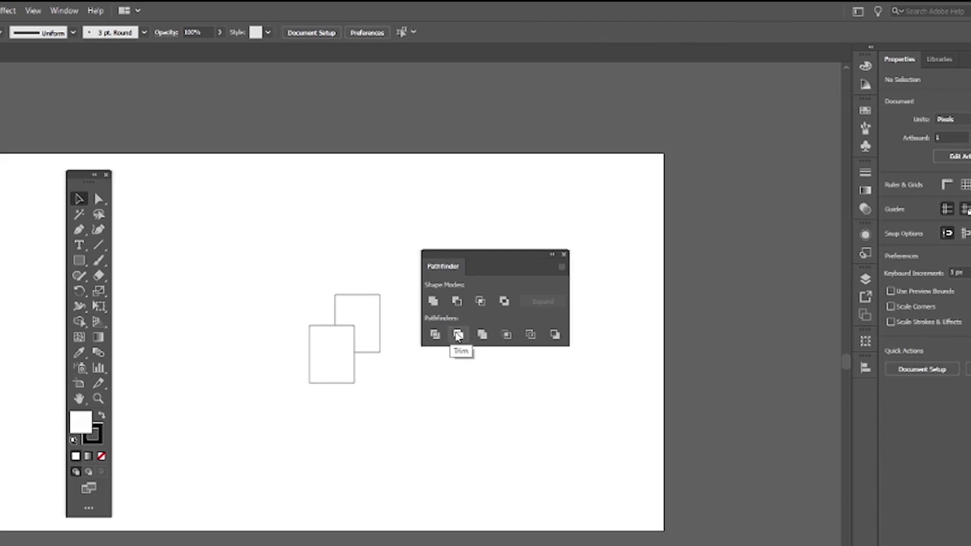